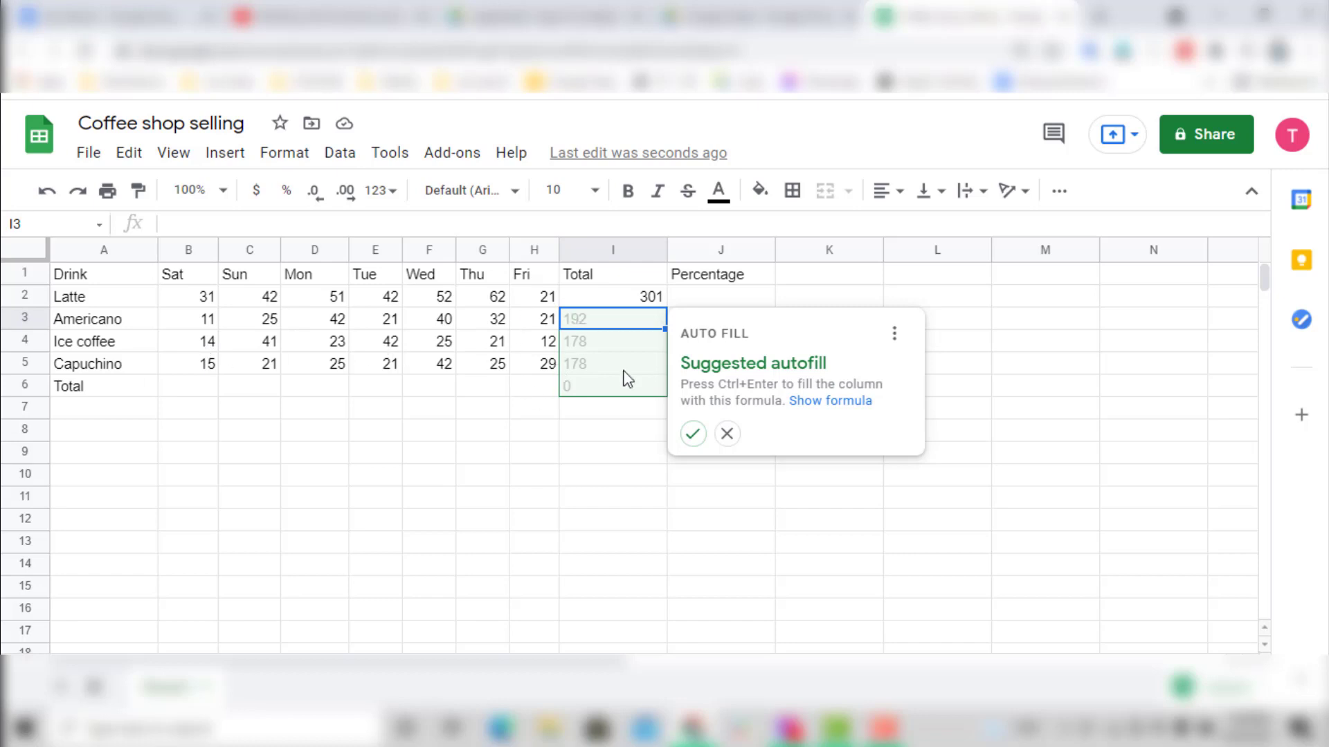
Accept the suggested autofill of the SUM formula for cells I3 to I6 and check the filled row formulas
left_click(694, 434)
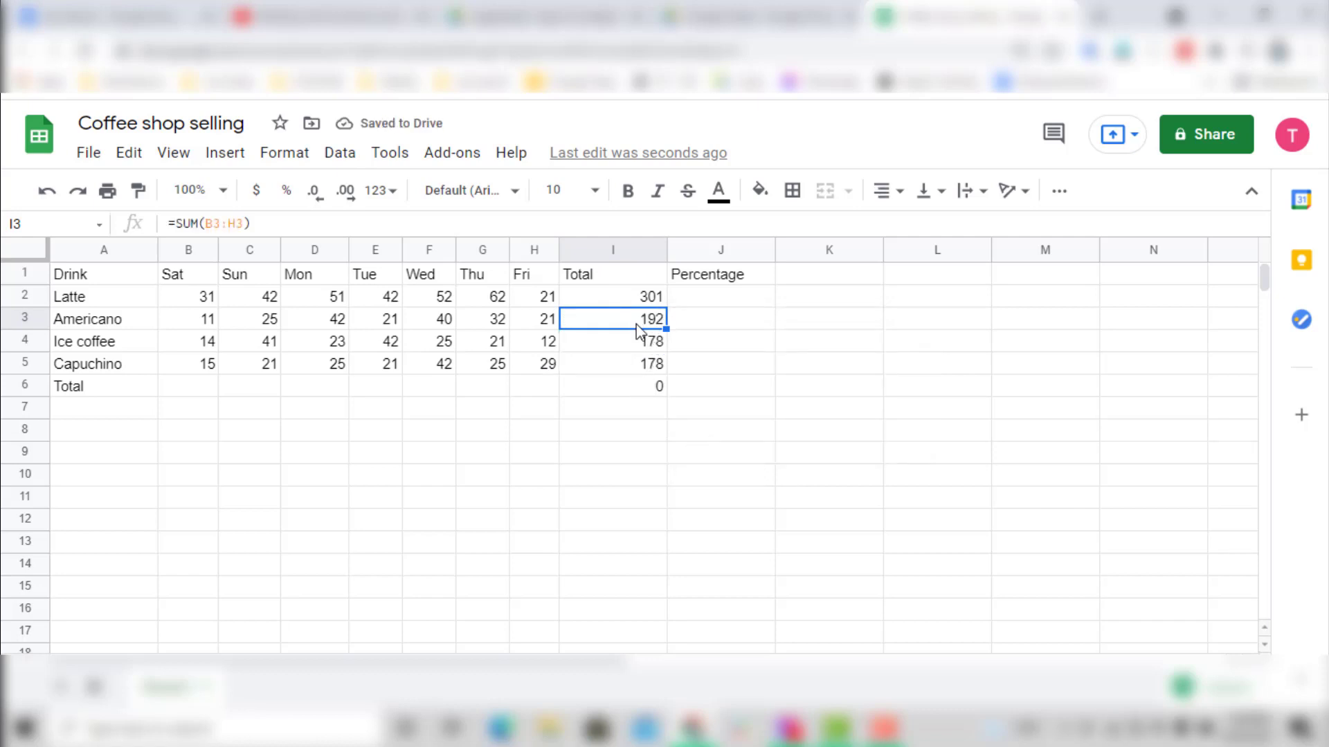
left_click(640, 346)
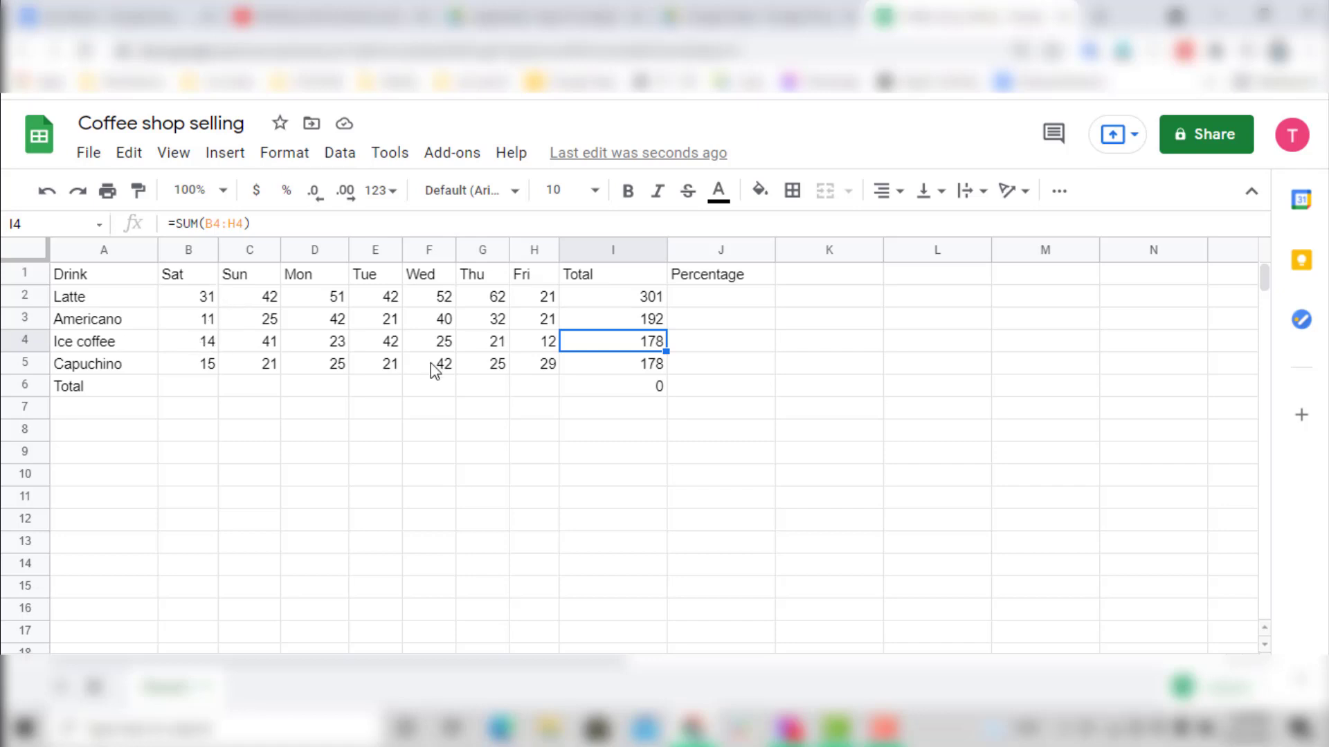
left_click(643, 365)
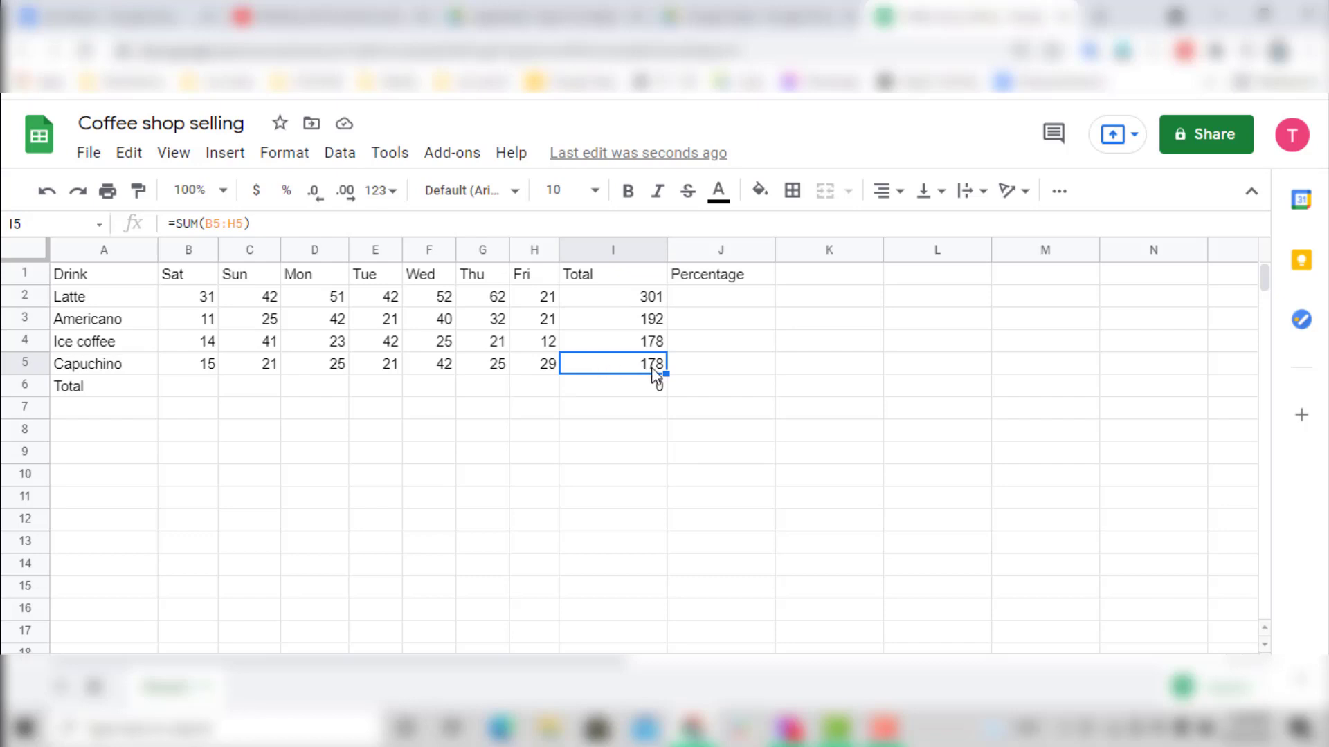
left_click(645, 388)
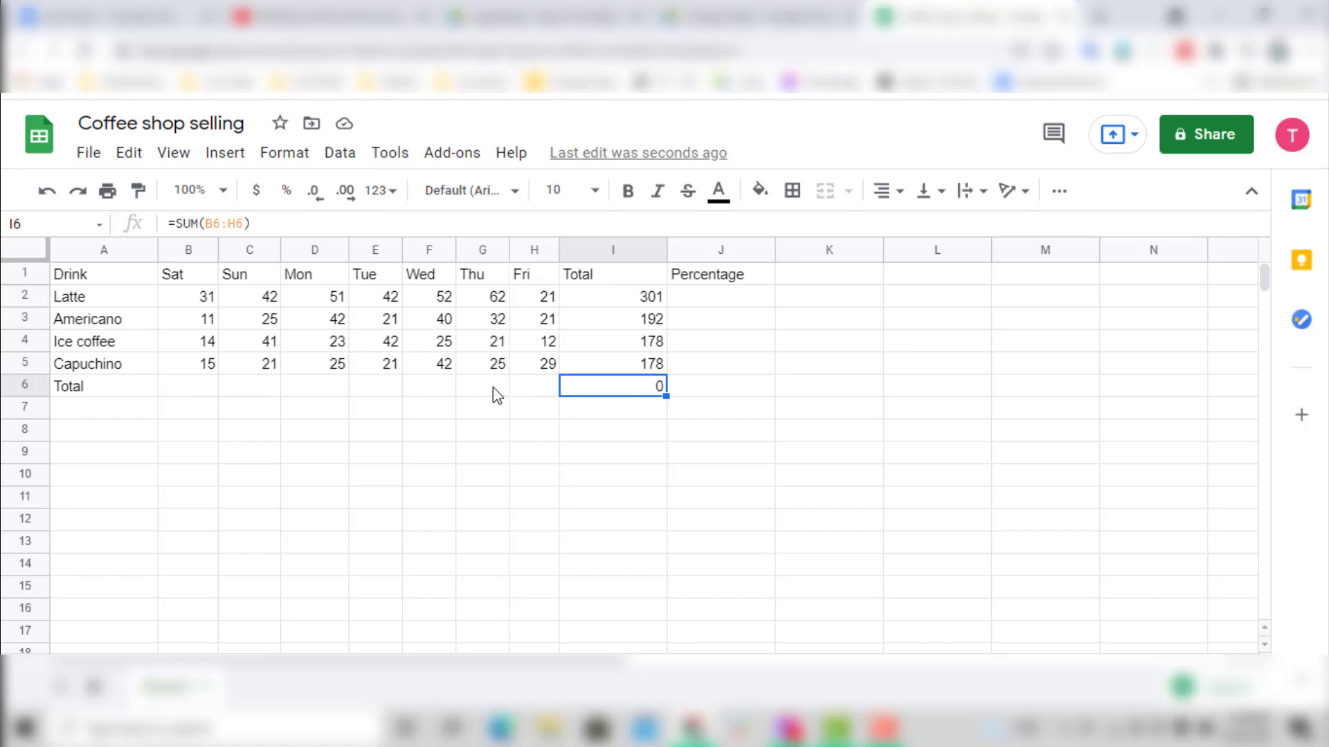
Inspect the row-based SUM formula in the Total row's cell I6 and clear it
left_click(208, 397)
left_click(240, 390)
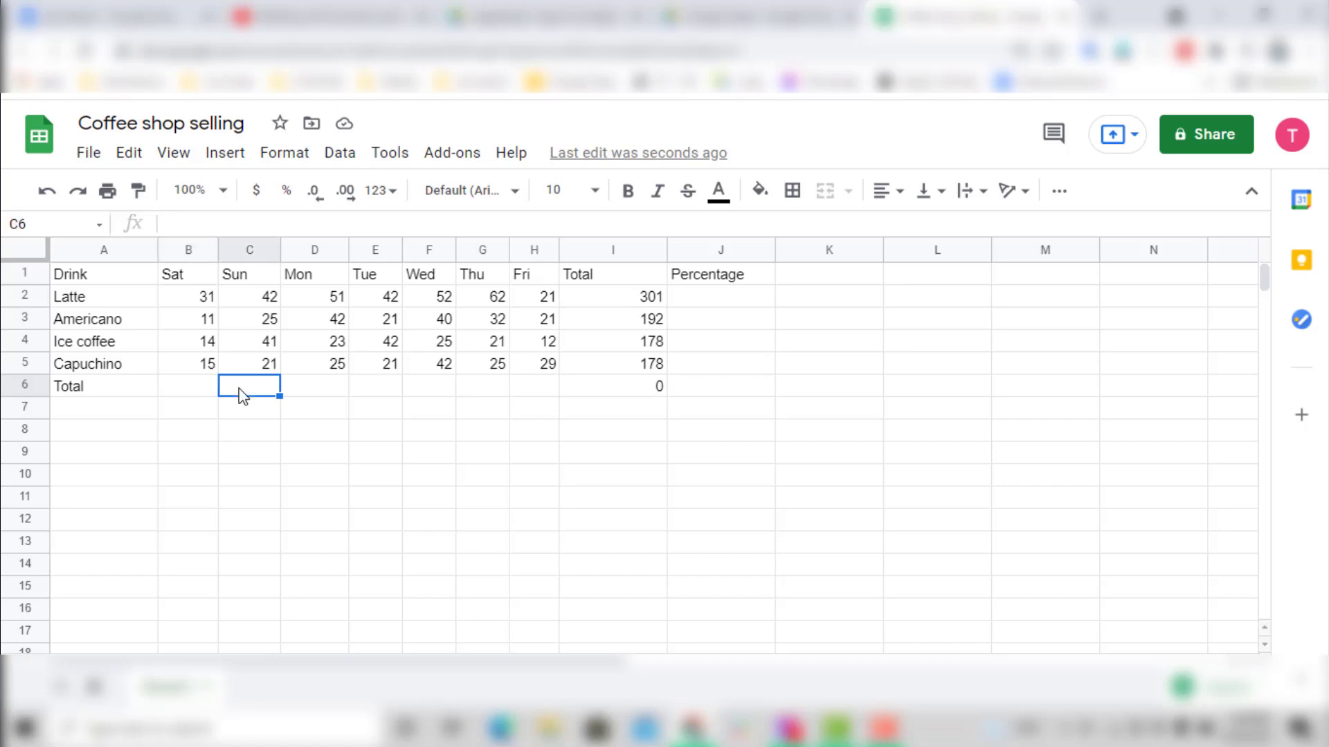
left_click(332, 394)
left_click(640, 393)
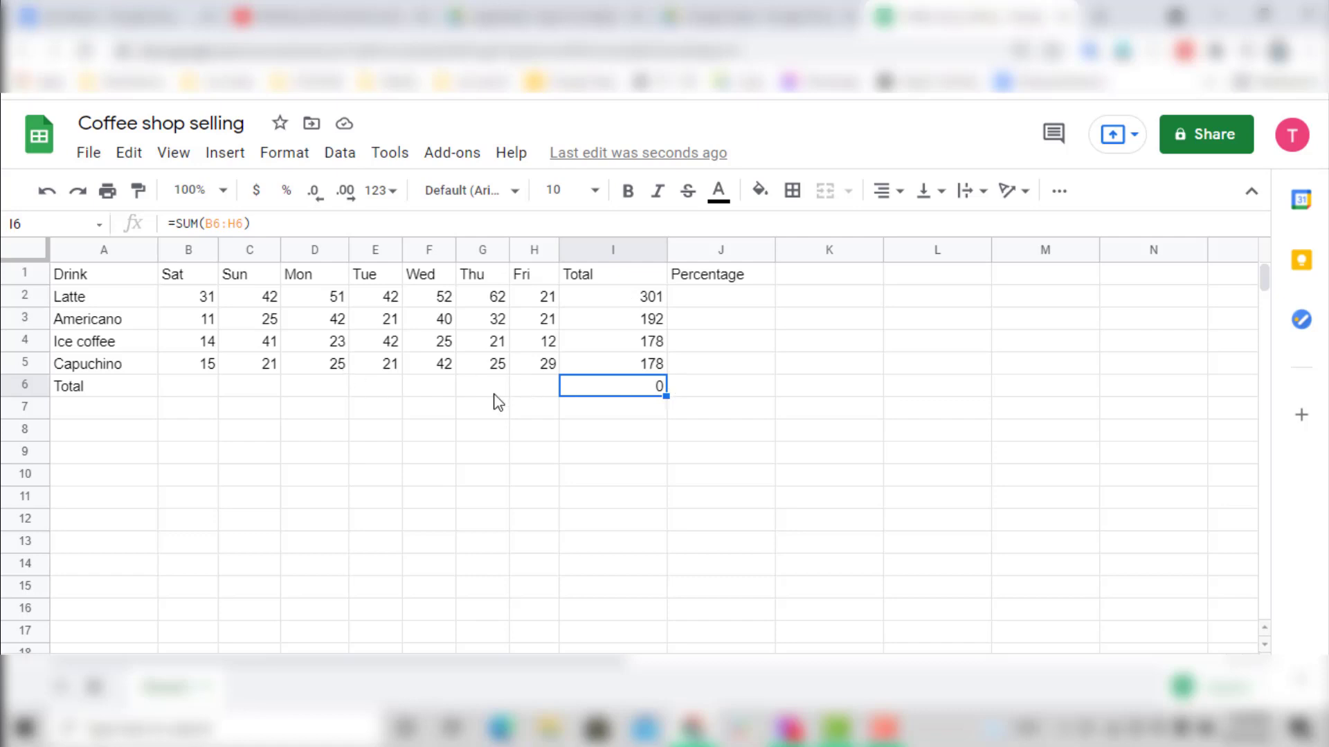
double_click(623, 391)
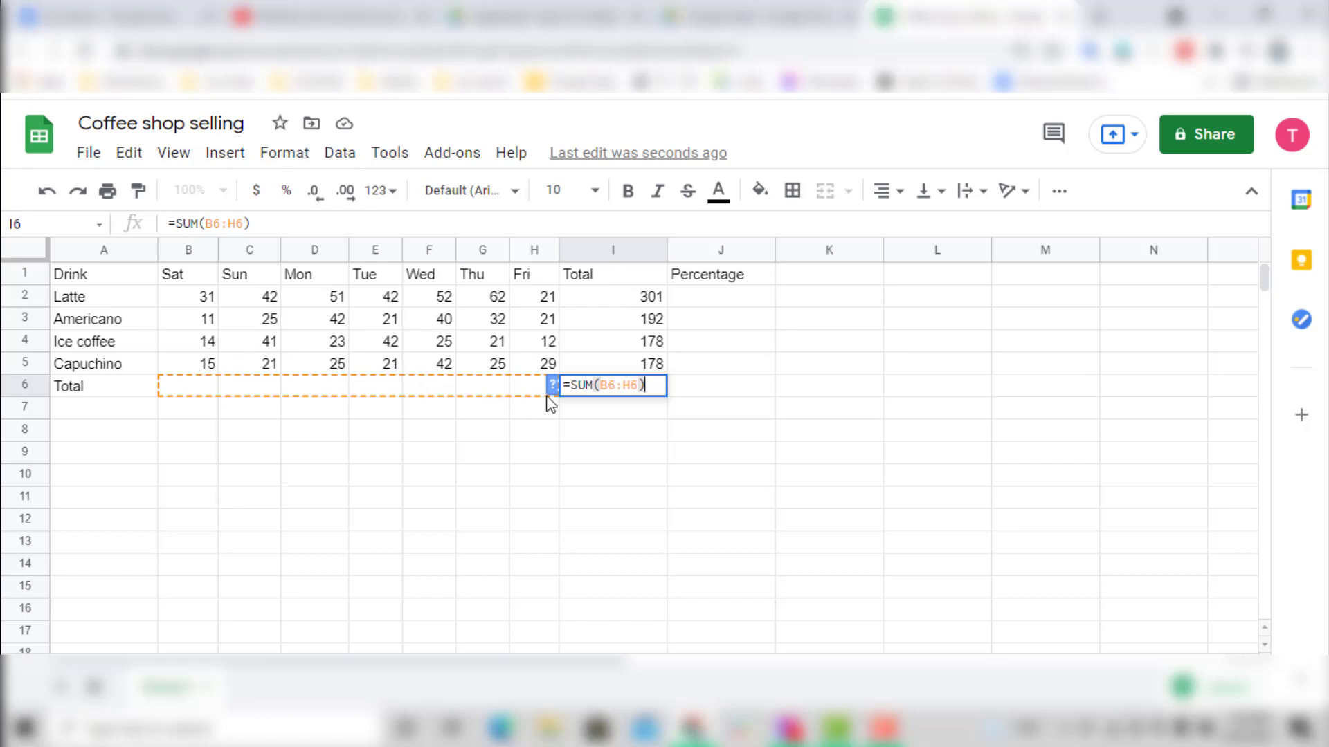
left_click(773, 438)
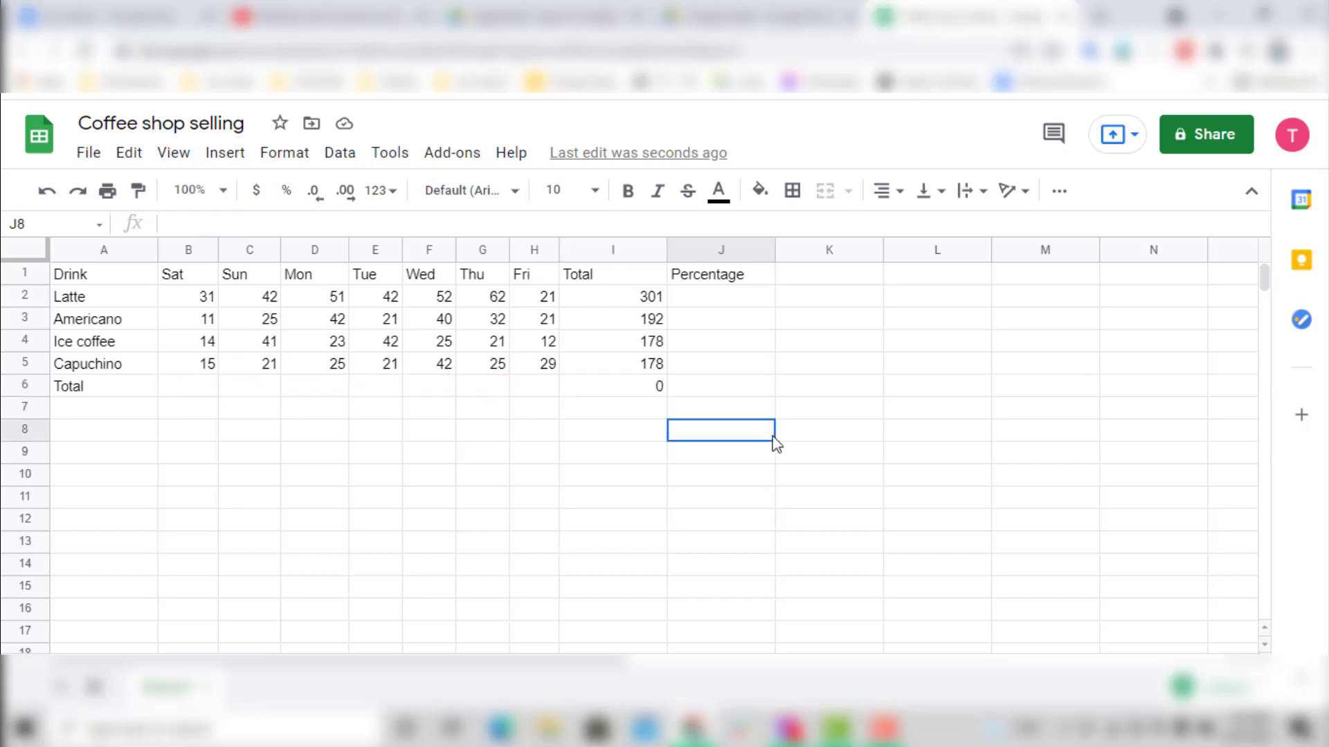
left_click(648, 386)
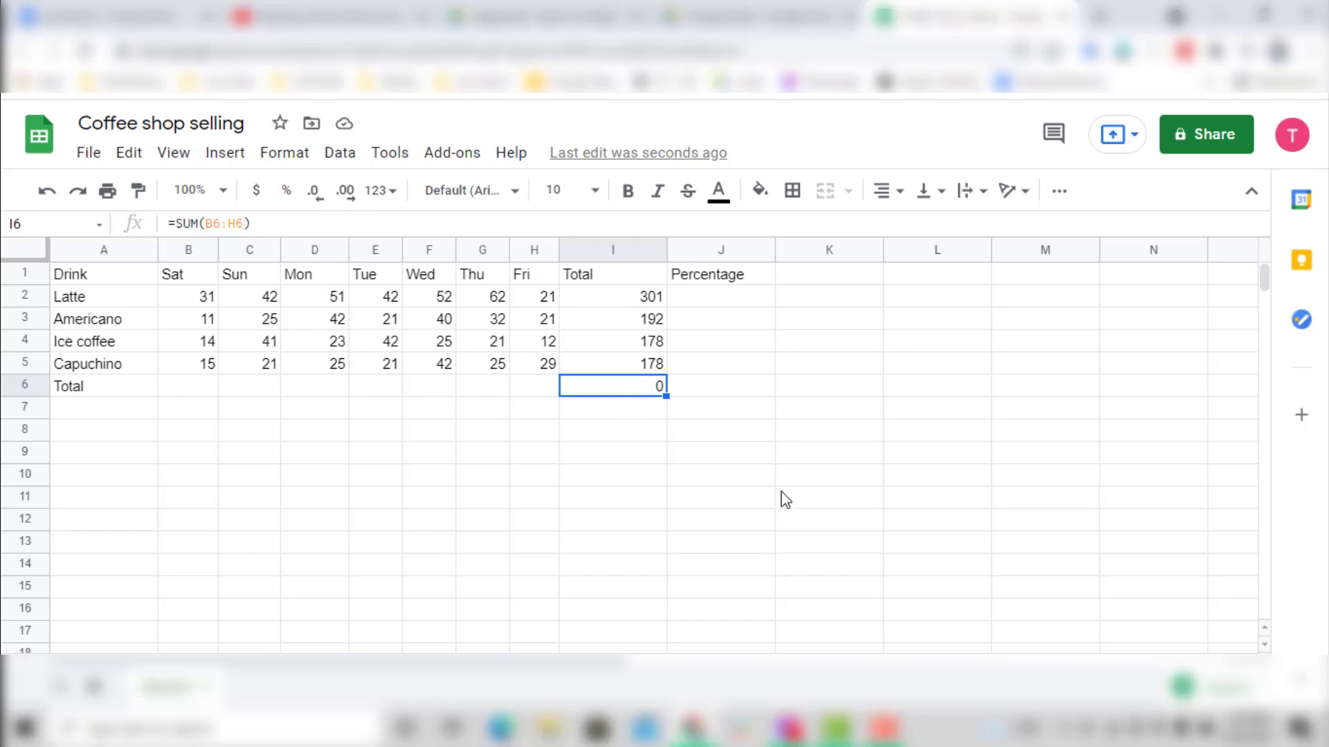
key("Delete")
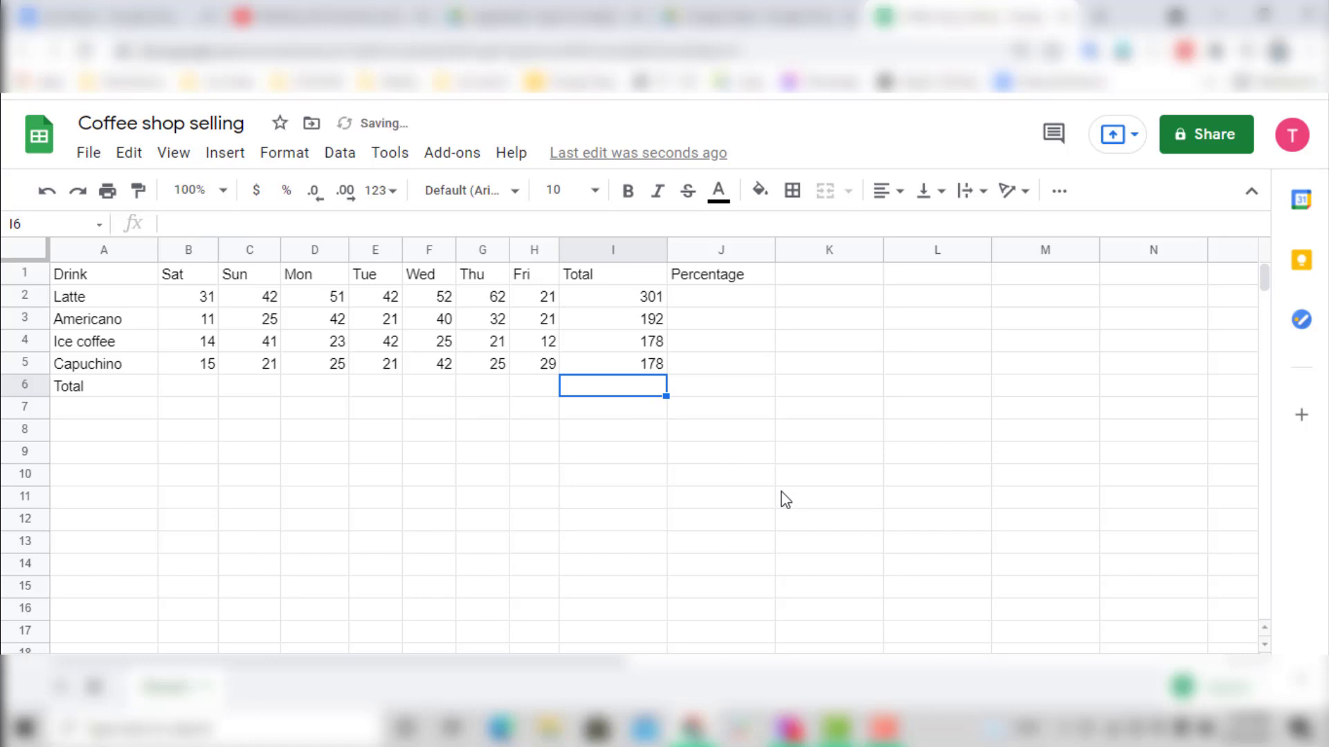
Enter =SUM(I2:I5) in cell I6 to add up the drinks' totals
left_click(265, 433)
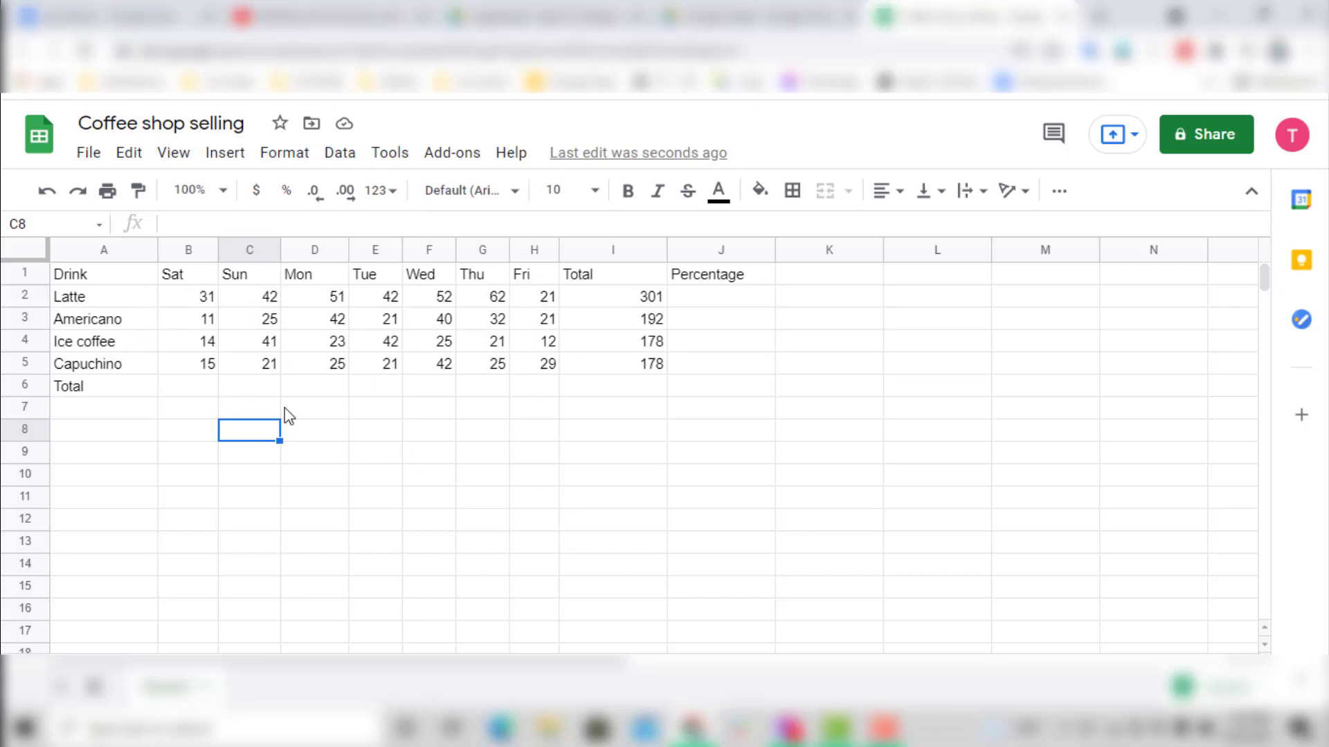
left_click(620, 389)
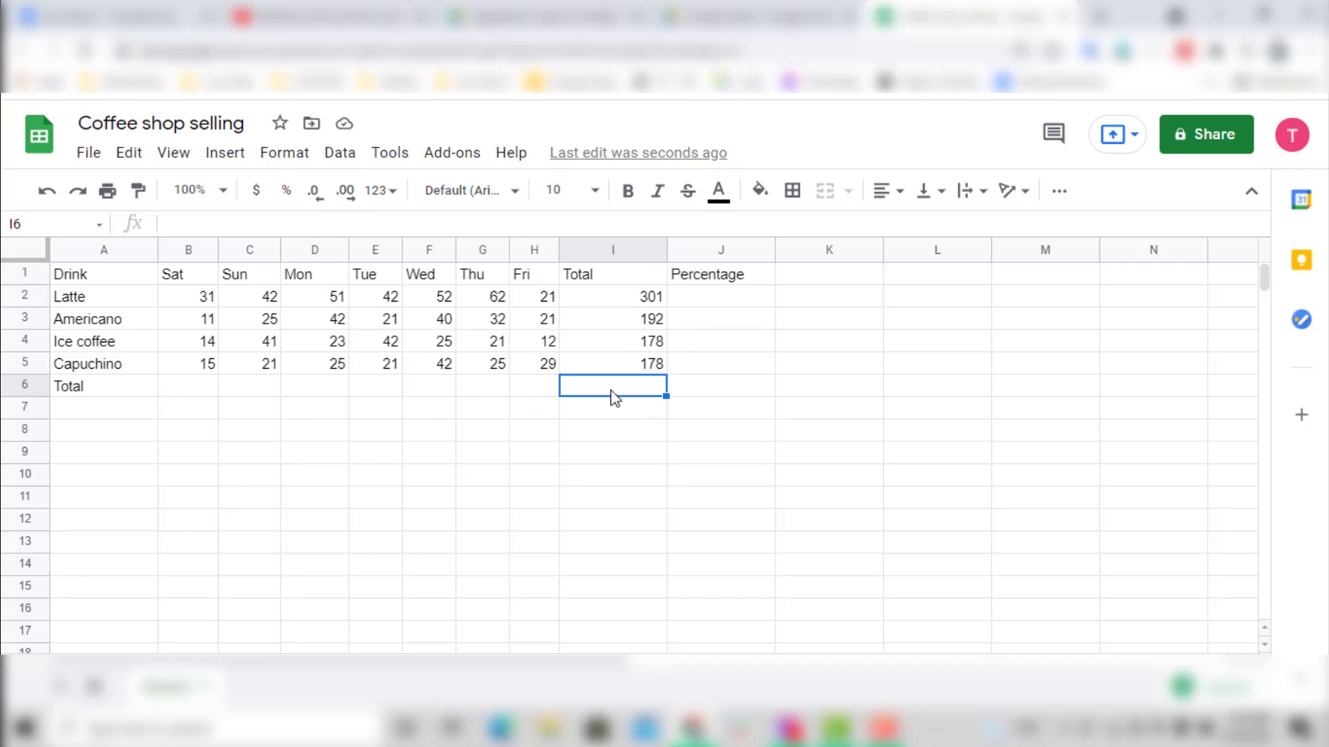
type("=")
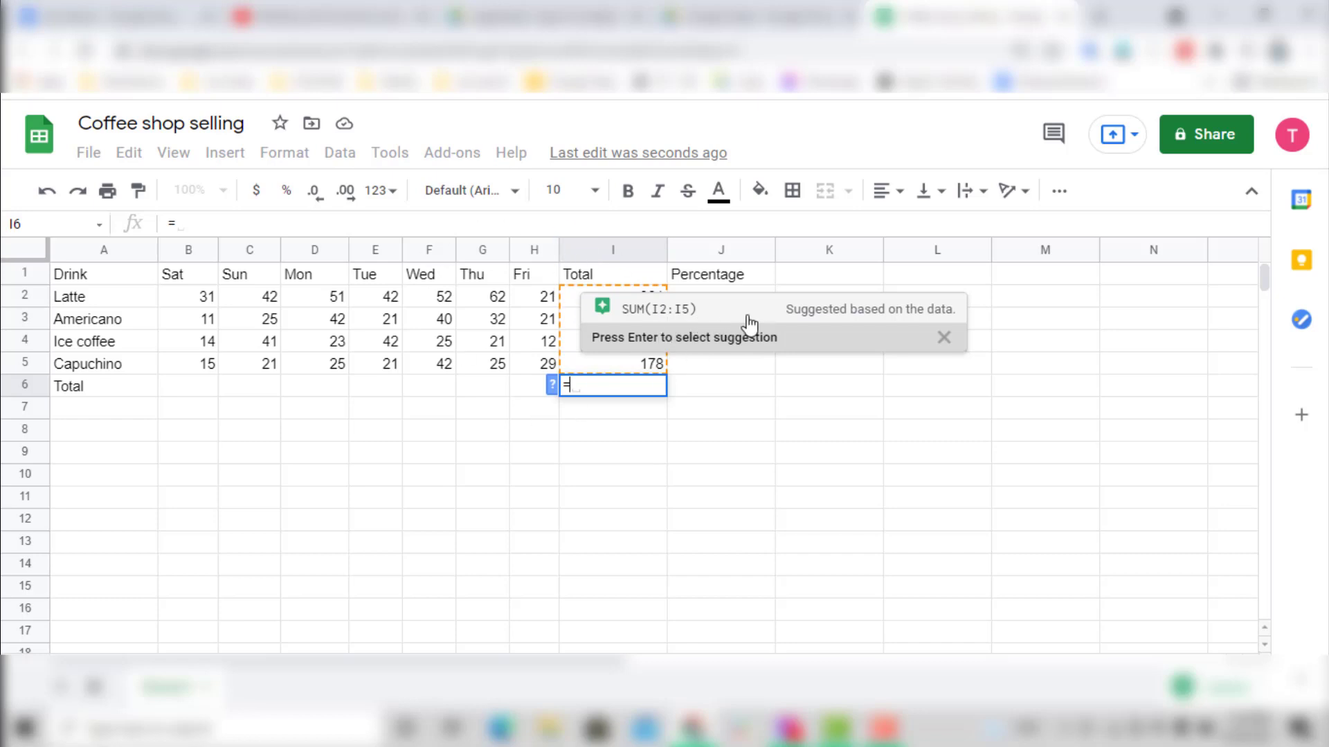
left_click(684, 318)
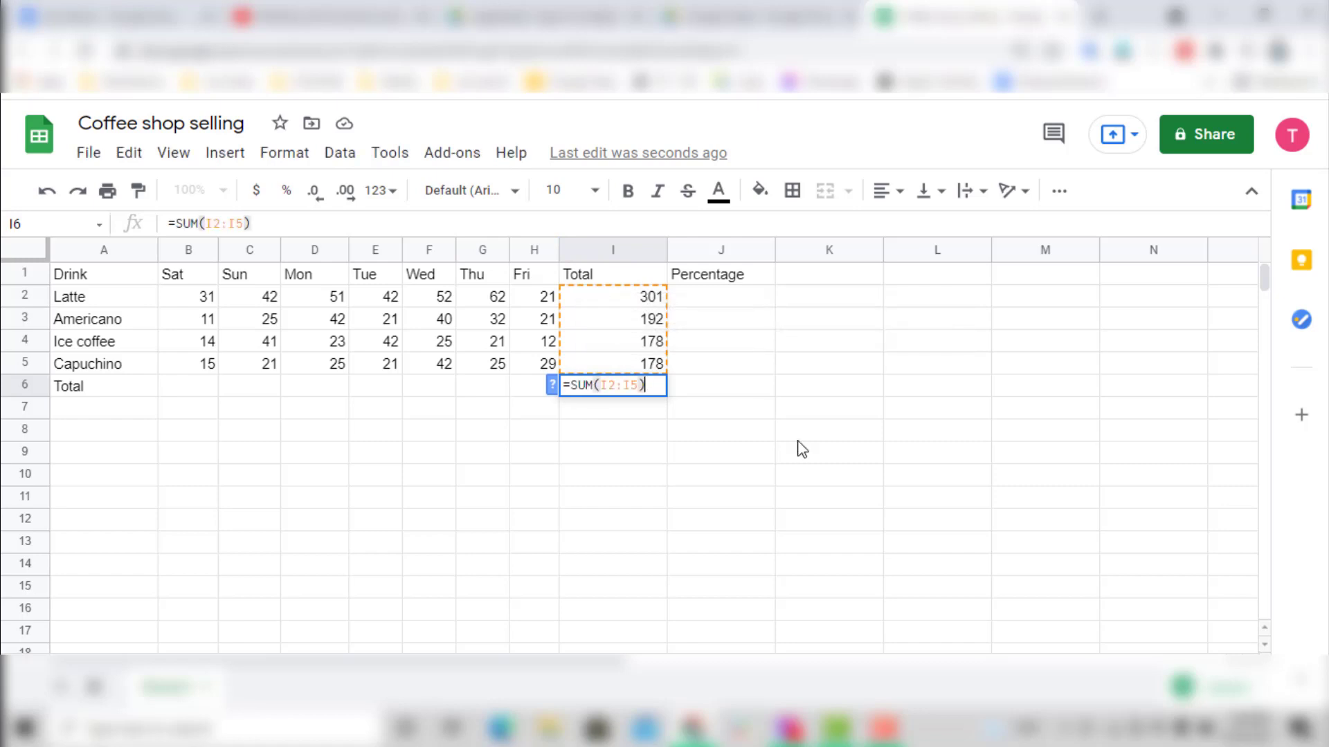
key("Return")
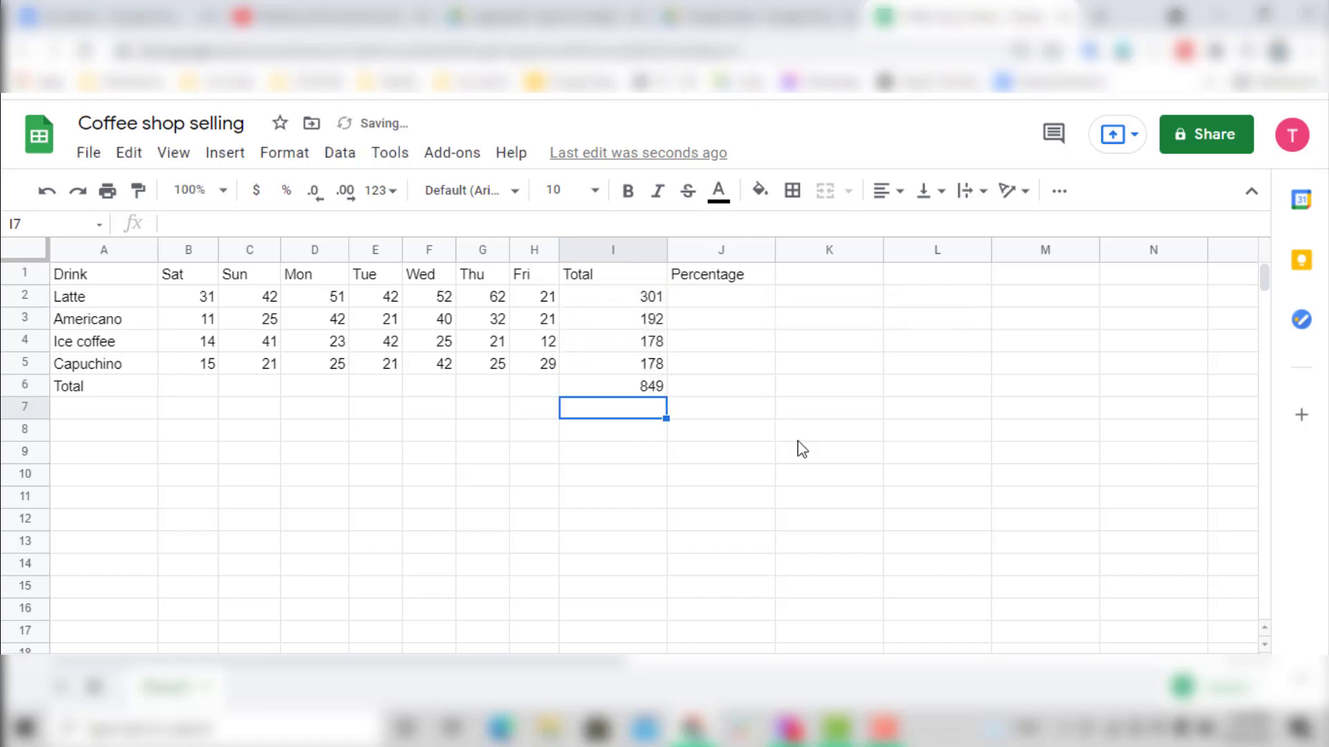
left_click(651, 391)
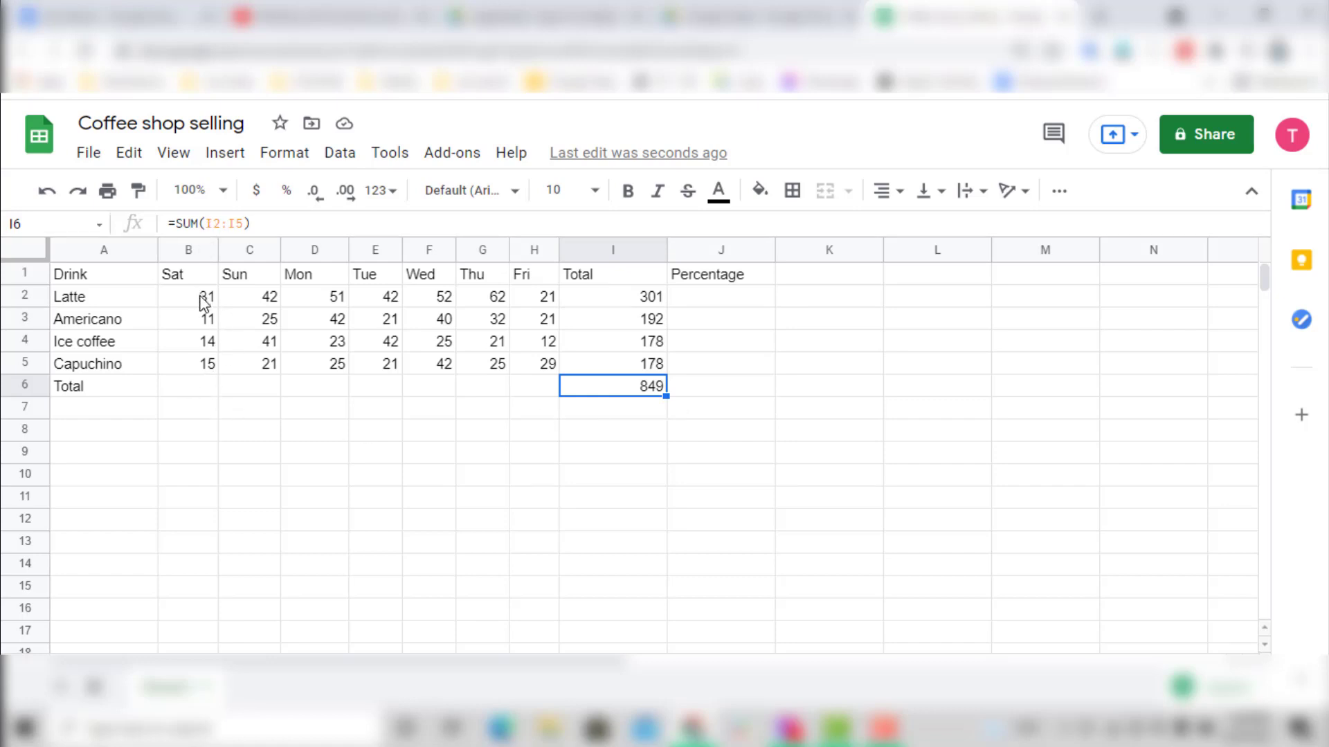
Enter =SUM(B2:B5) in cell B6 to total Saturday's sales
left_click(183, 389)
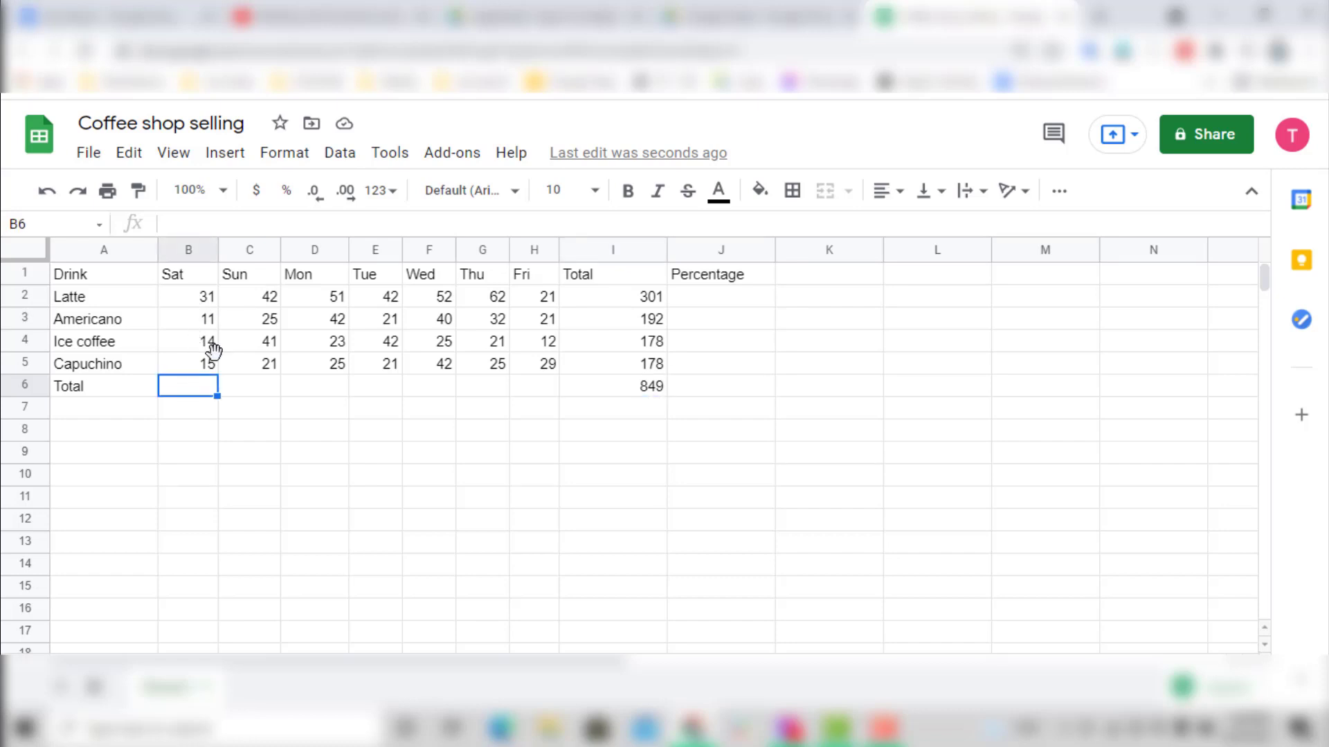
left_click_drag(267, 295, 260, 374)
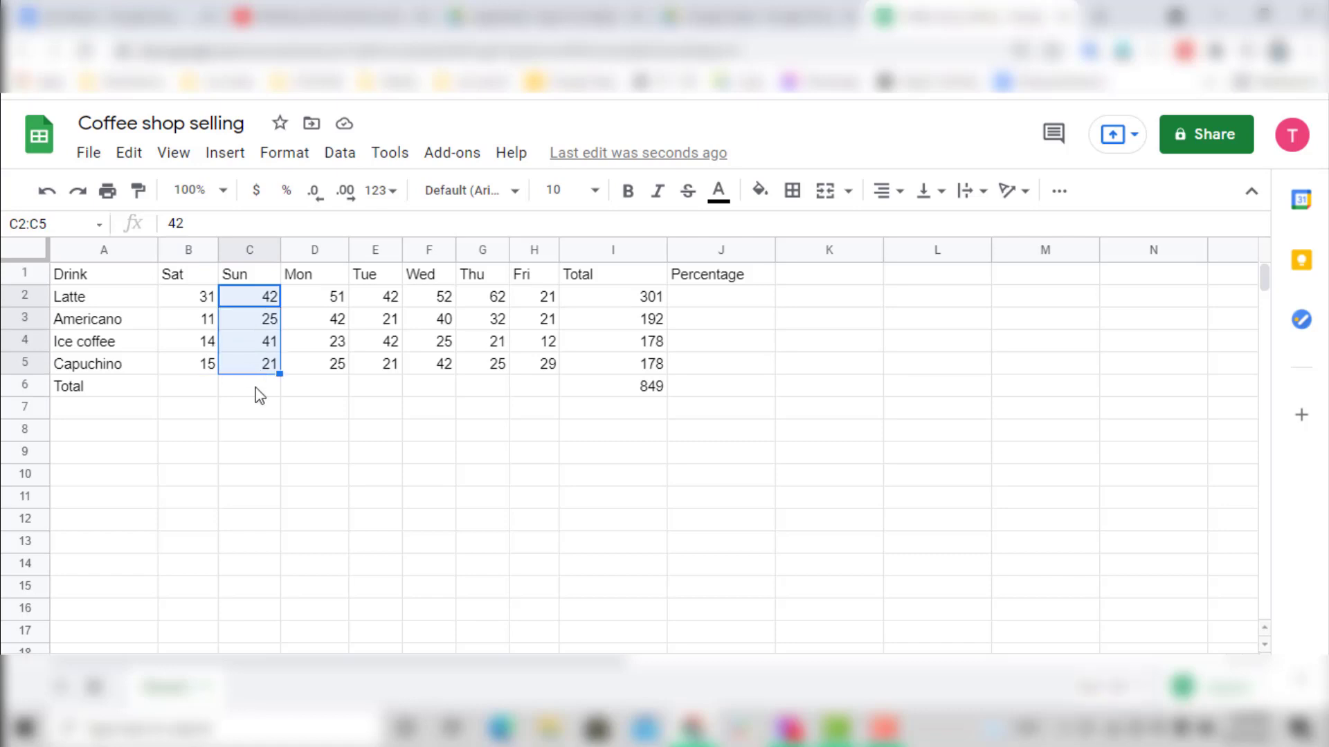
left_click(215, 392)
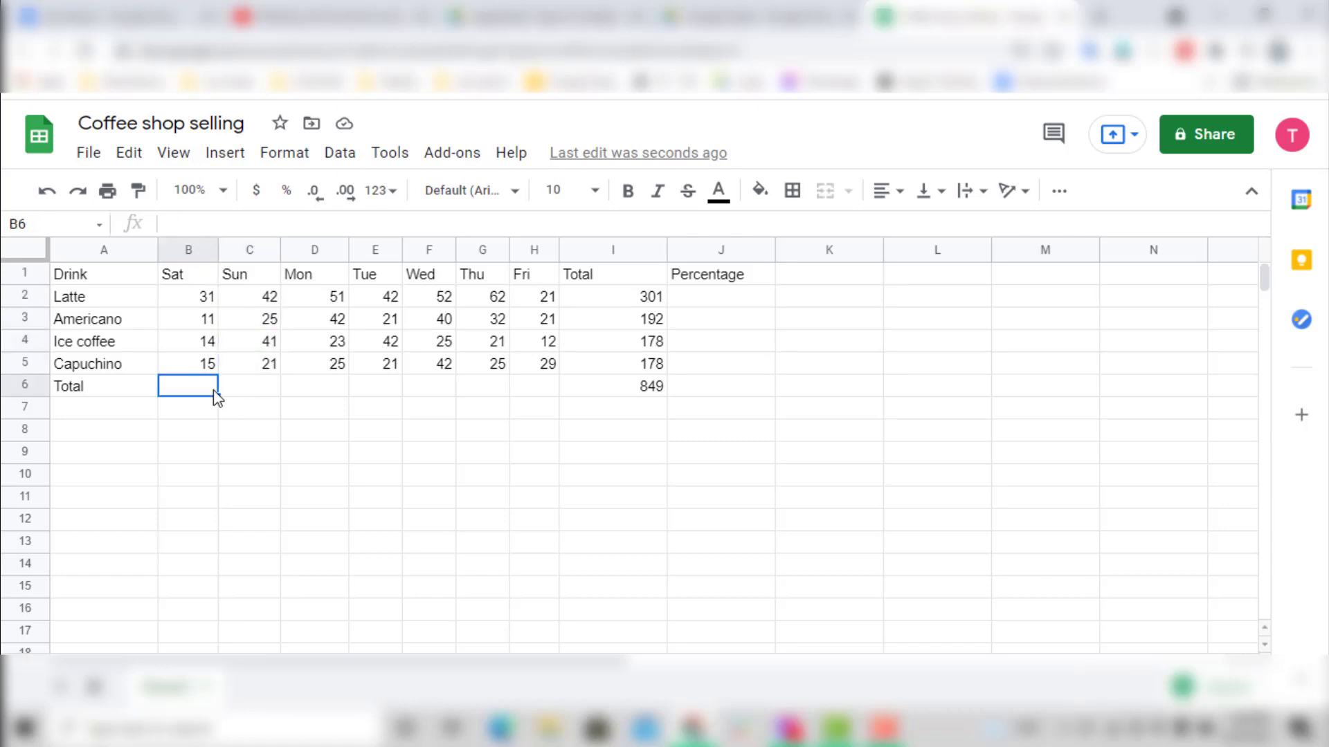
type("=")
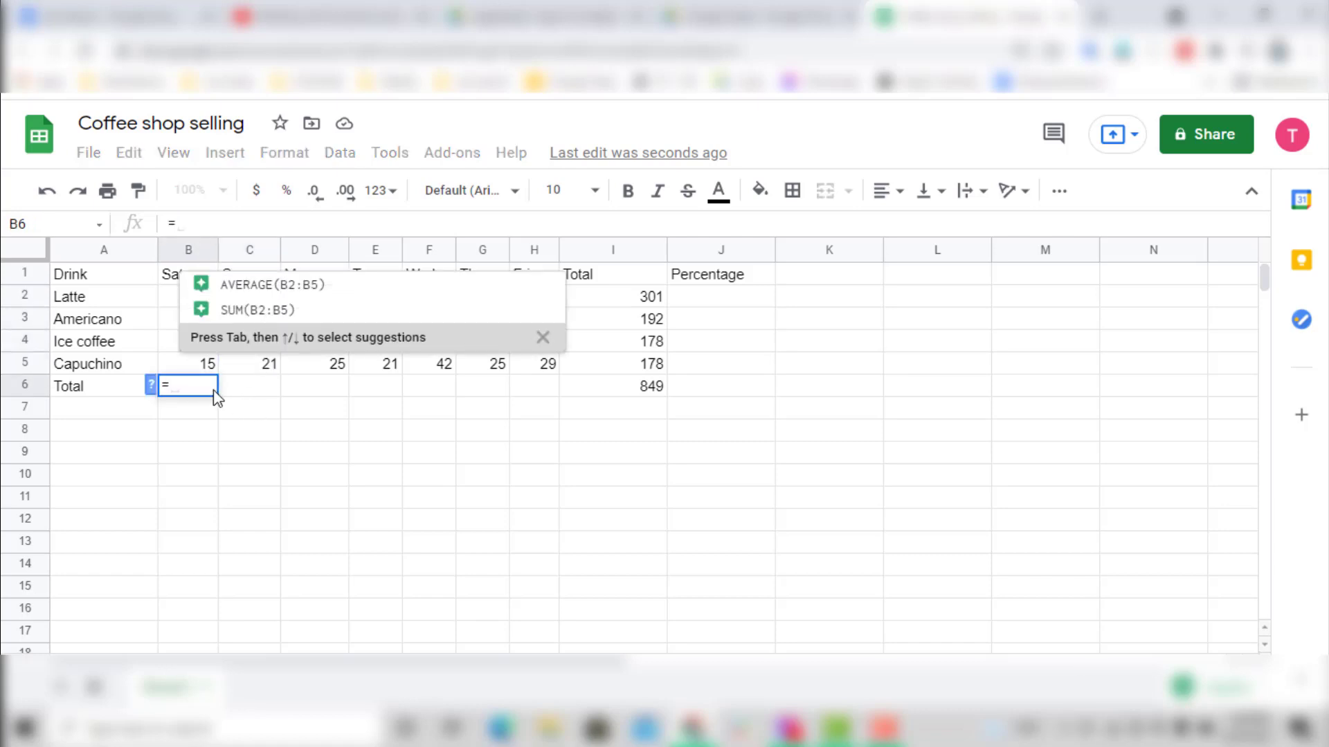
left_click(259, 322)
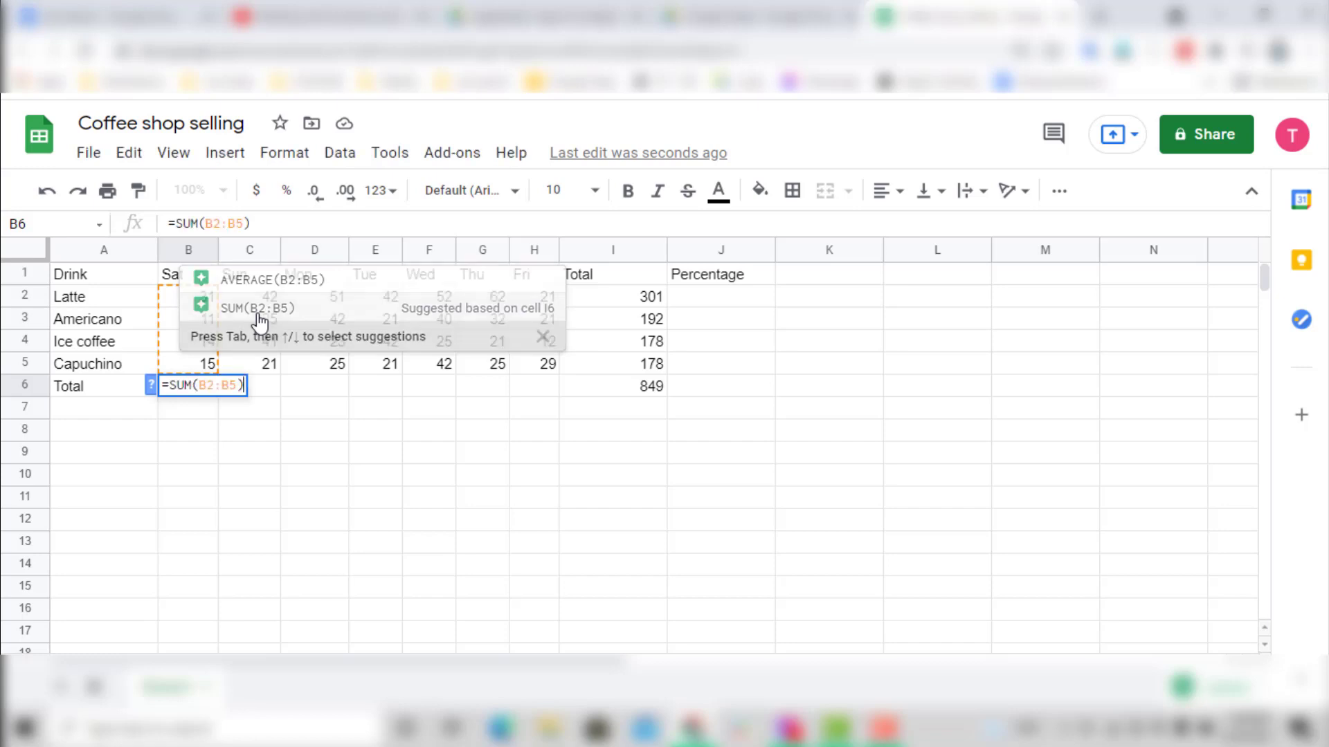
key("Return")
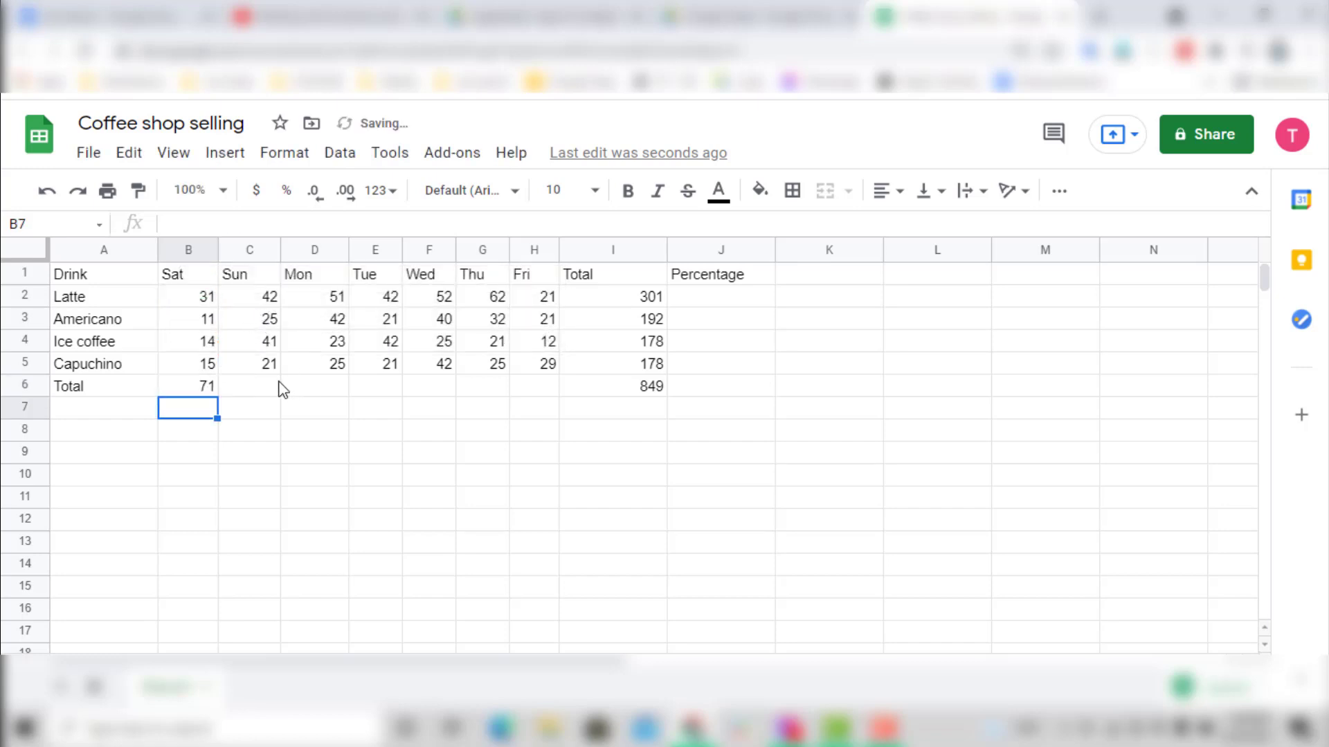
Fill the SUM formula from B6 across to H6 for the other days and check the copied formula in C6
left_click(211, 391)
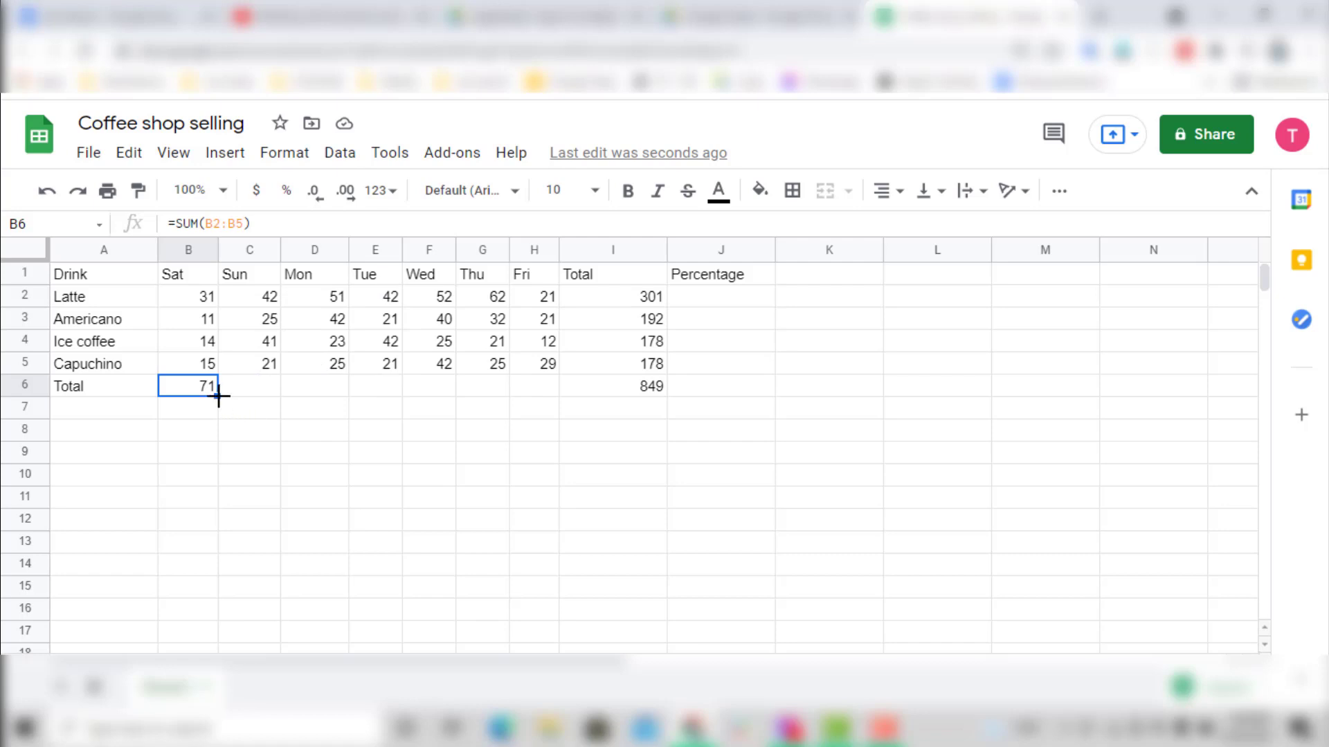
left_click_drag(219, 396, 547, 383)
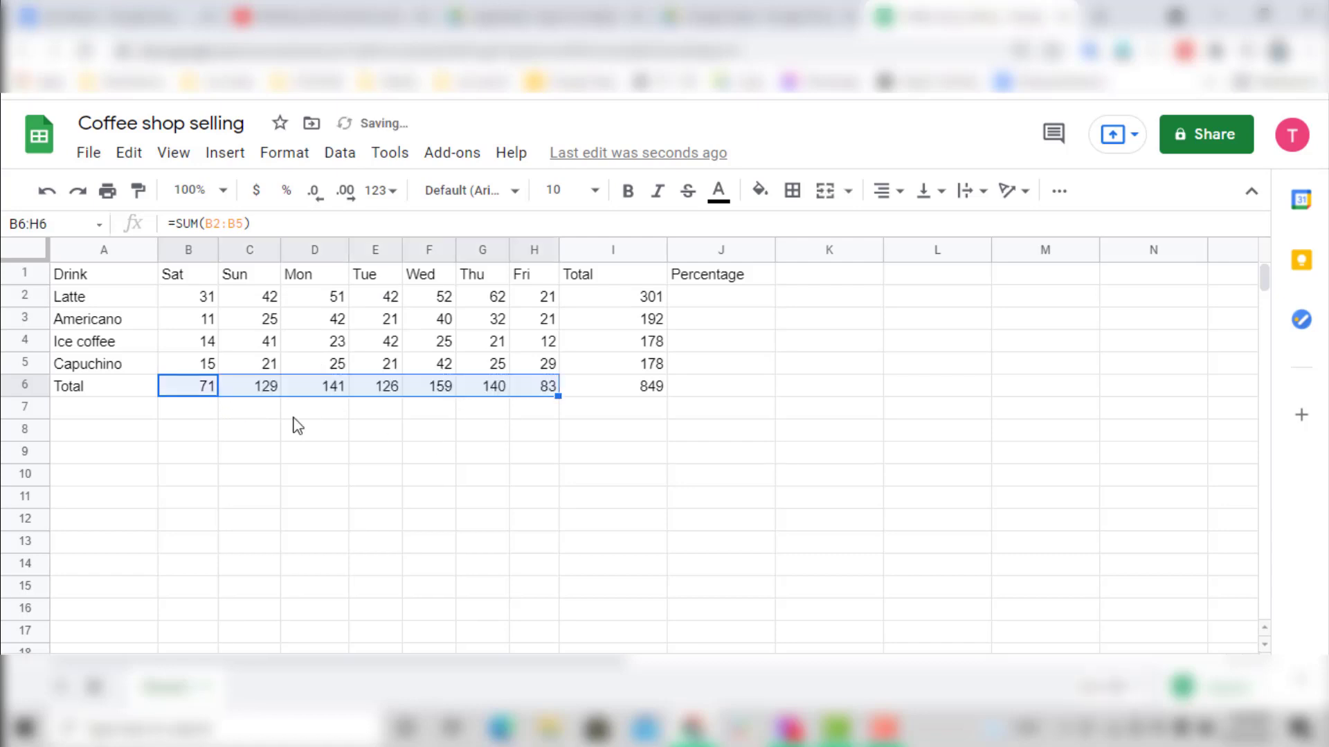
left_click(266, 395)
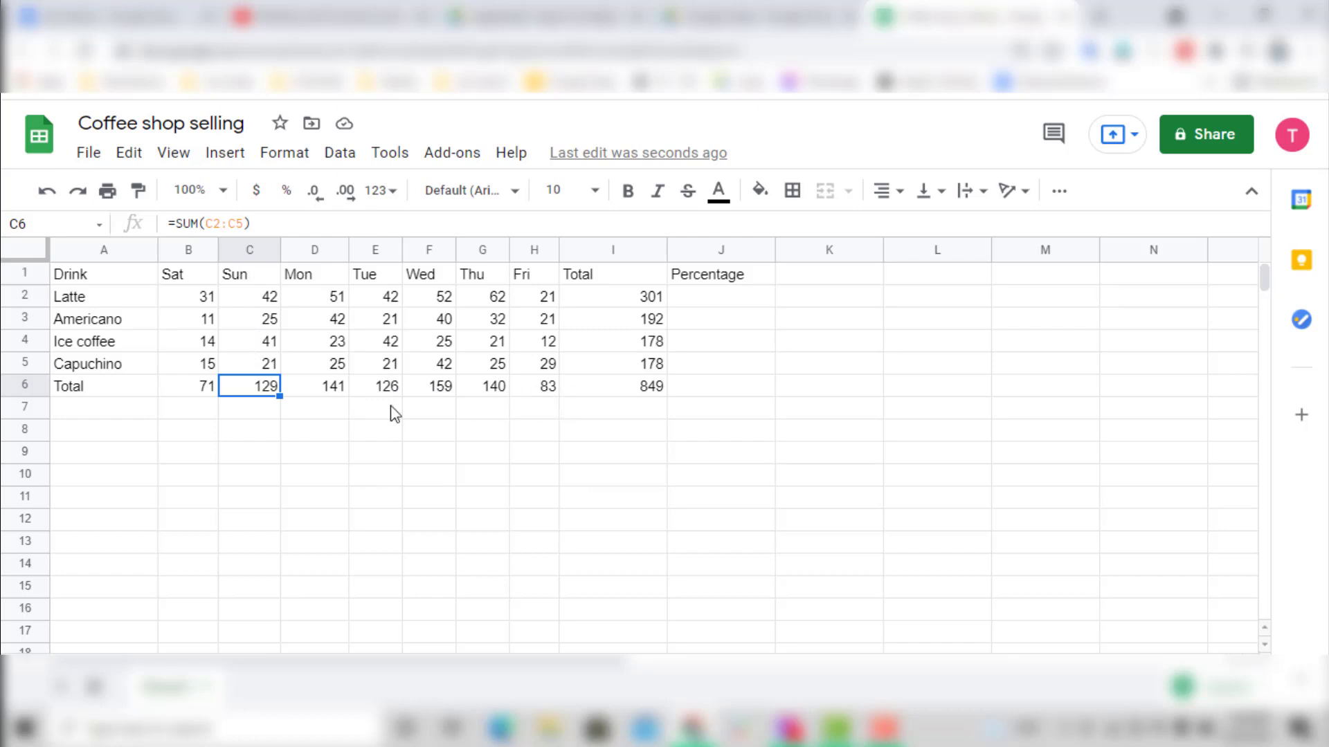
left_click(247, 451)
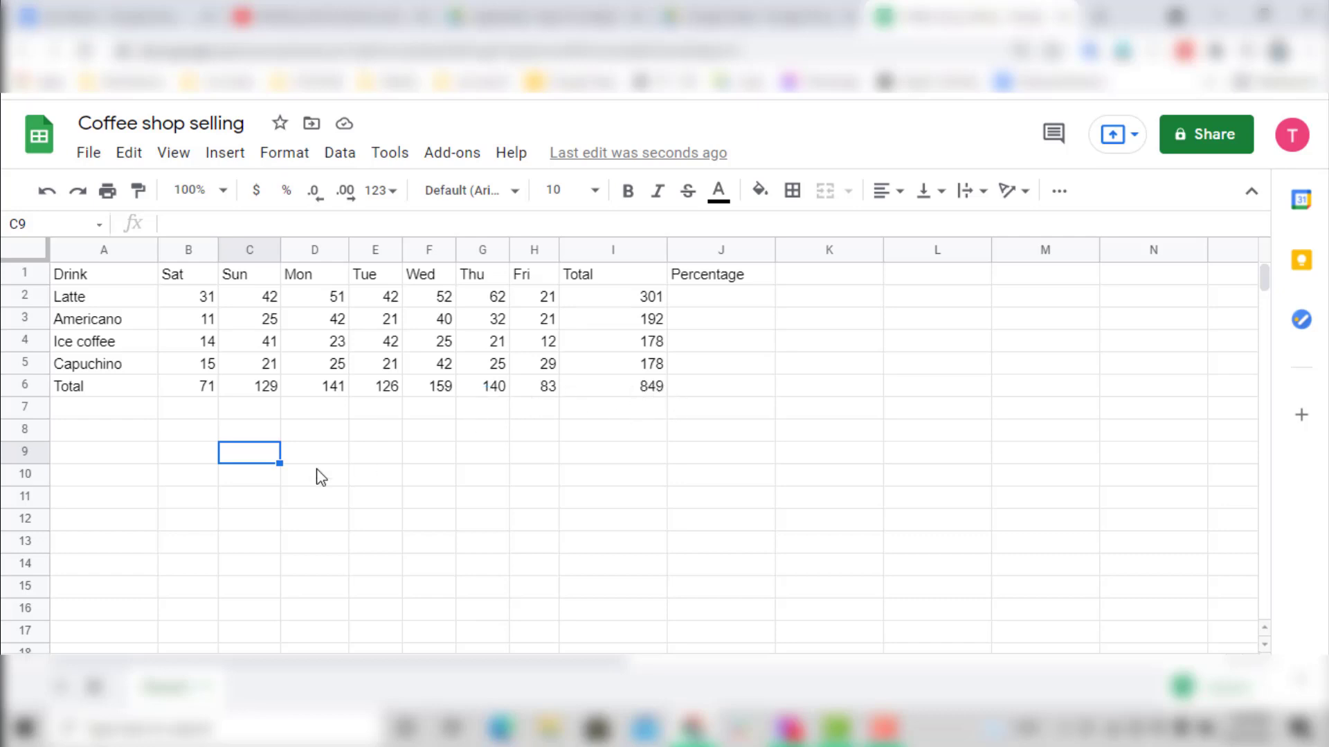
Cross-check the grand total by summing the daily totals with =sum(B6:H6) in cell I7
left_click(633, 419)
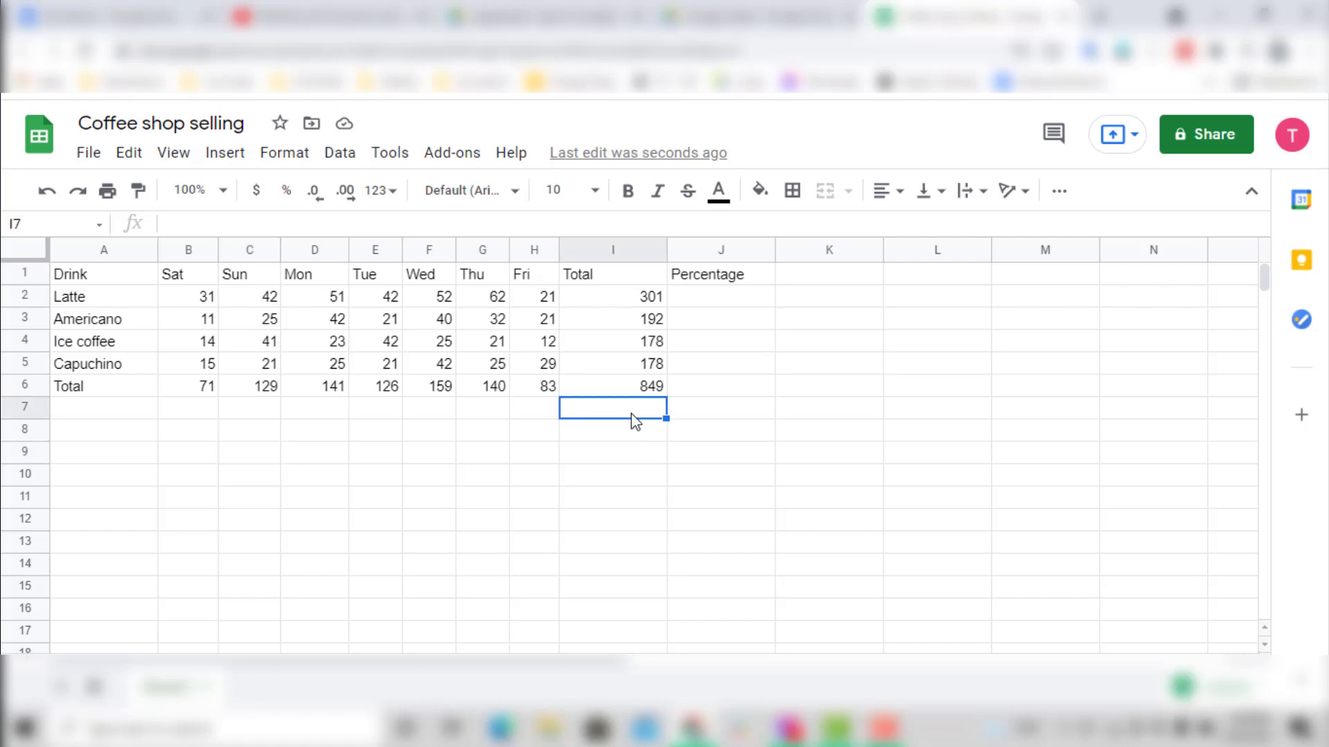
type("=")
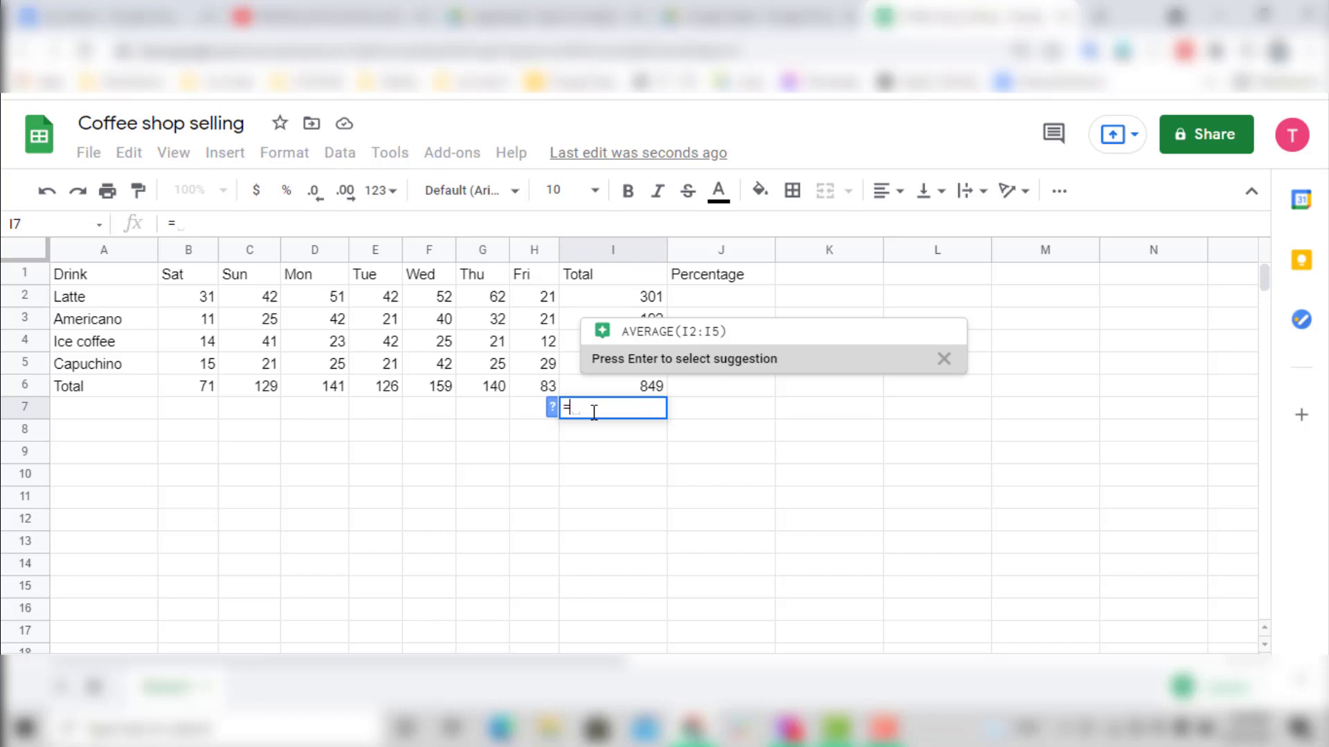
type("su")
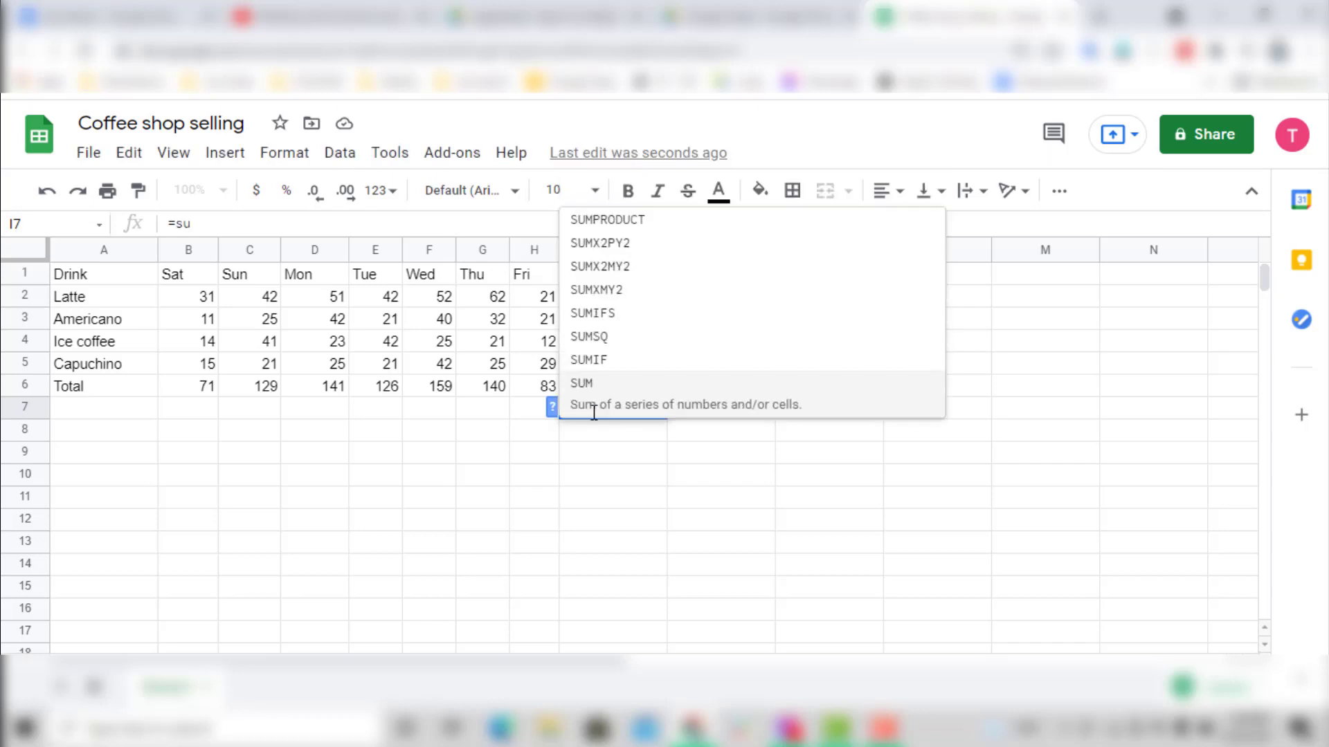
type("m(")
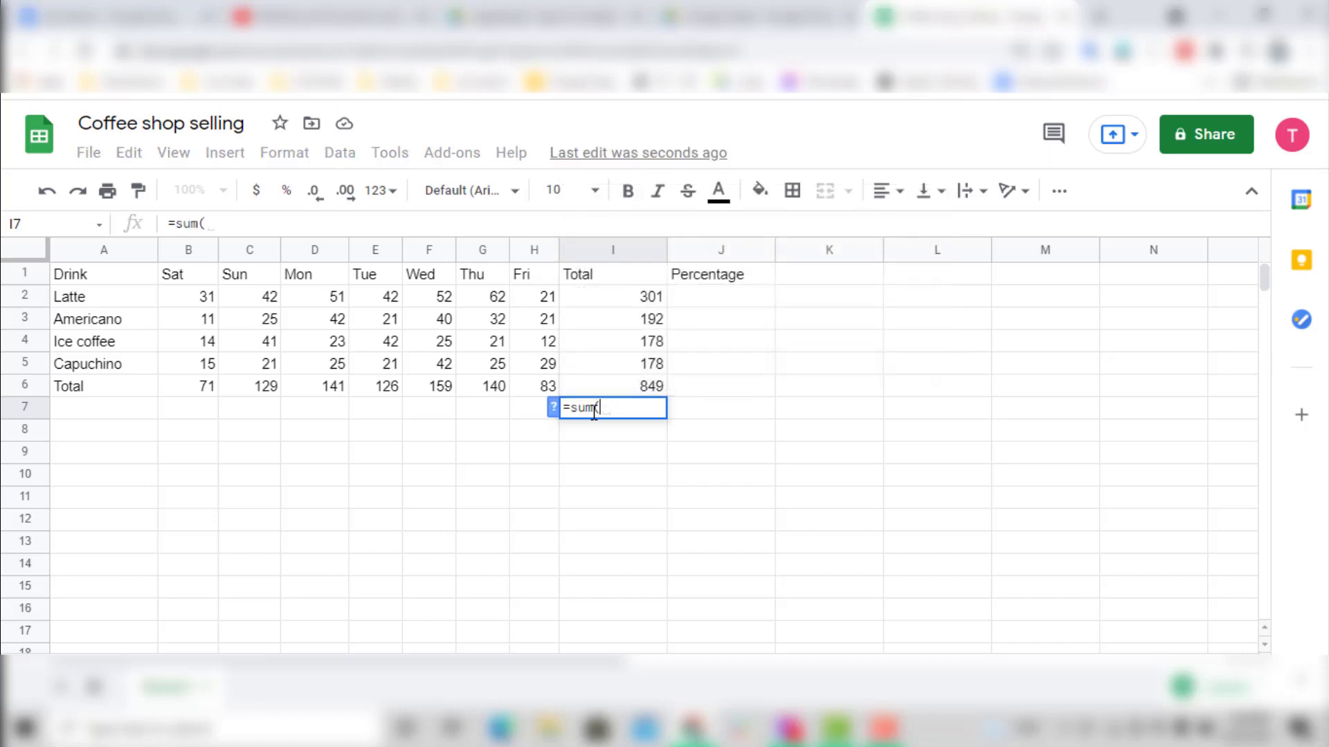
left_click(190, 389)
left_click_drag(190, 389, 542, 396)
key("Return")
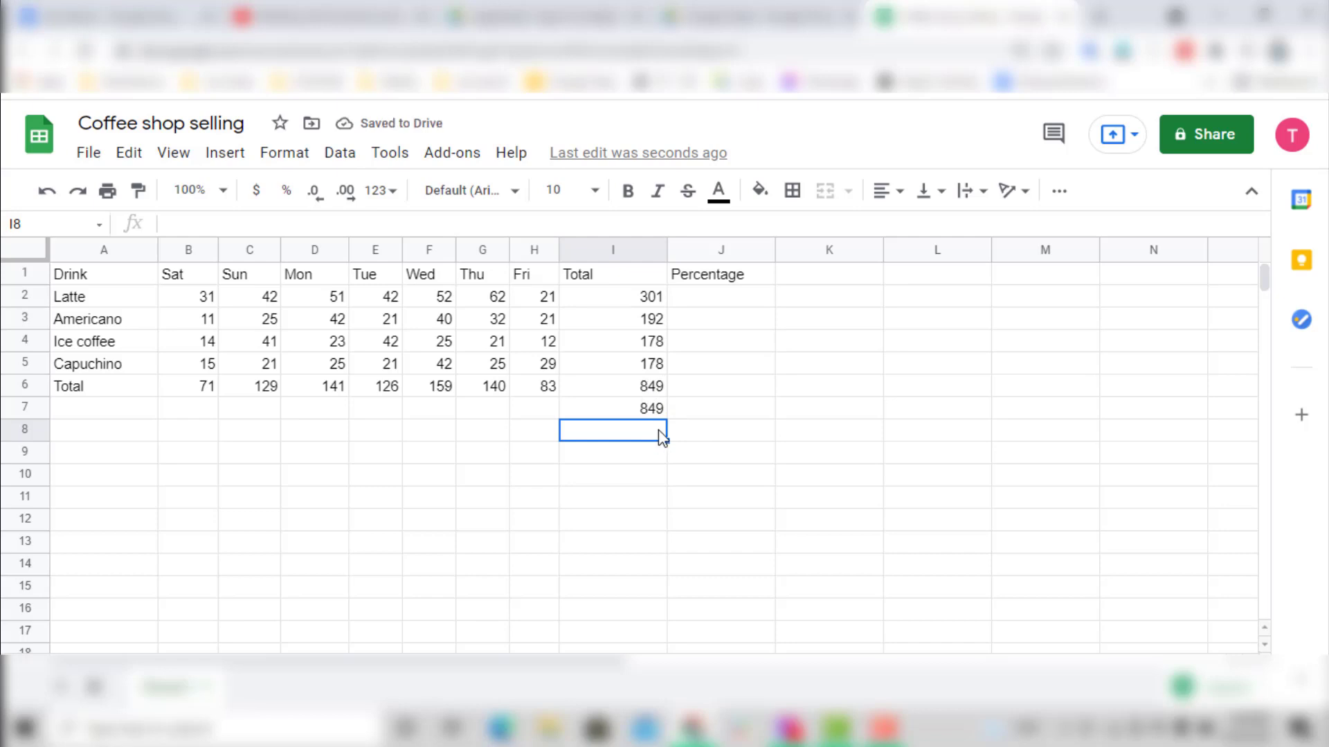
left_click(651, 413)
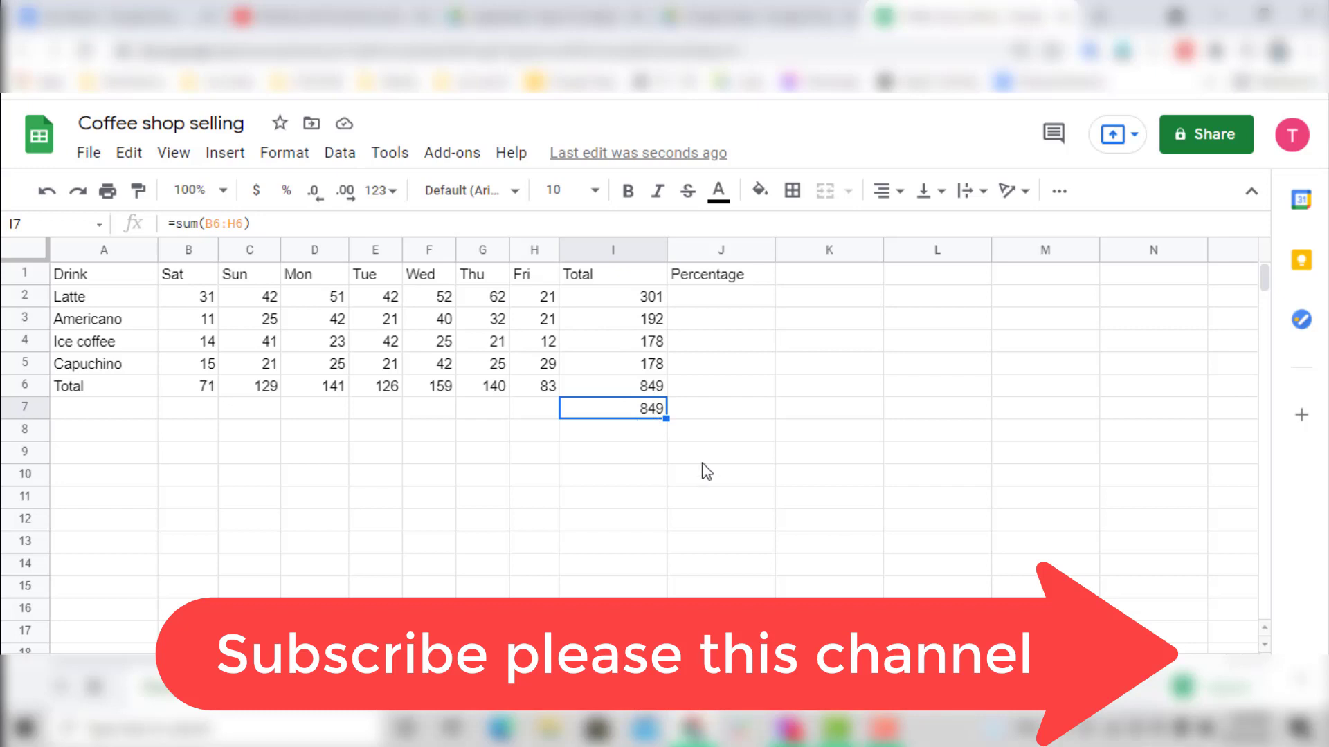
Delete the cross-check formula from cell I7
left_click(620, 458)
left_click(654, 415)
key("Delete")
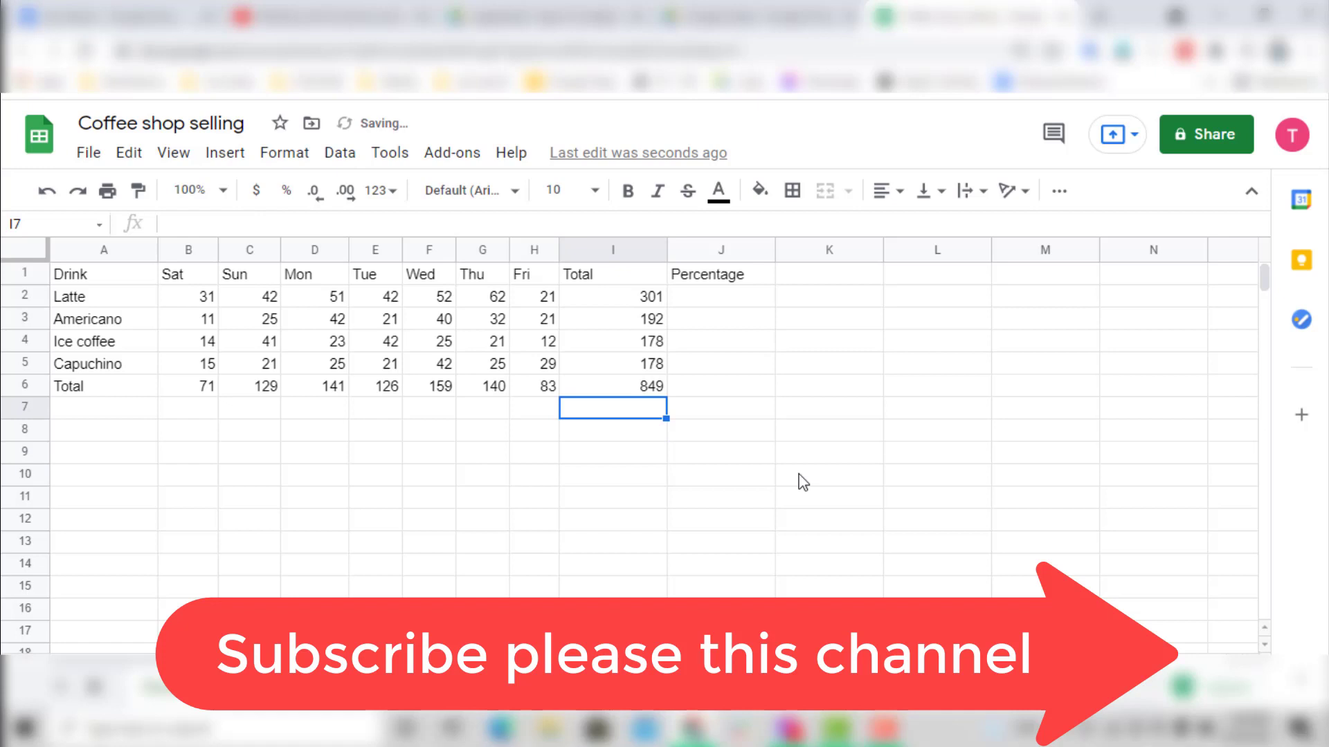
Replace the header in J1 with Average and enter Percentage as the header in K1
left_click(761, 283)
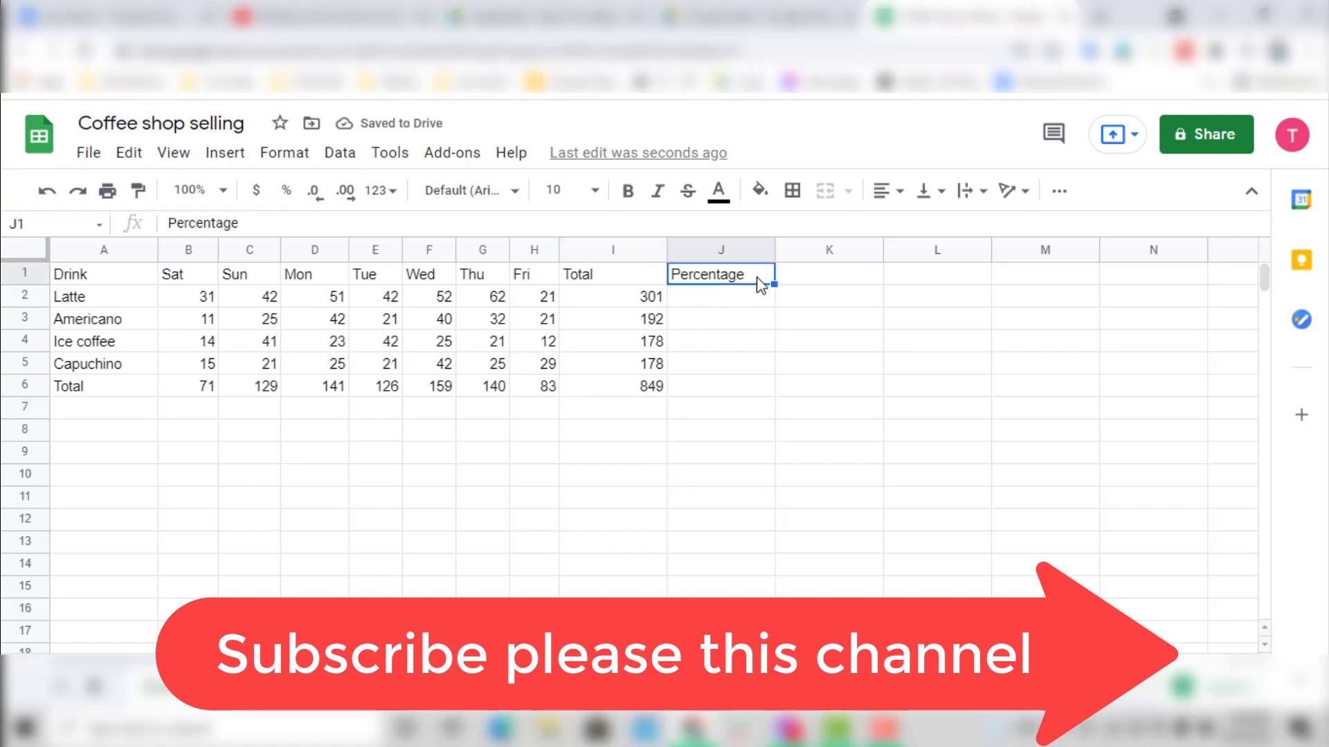
left_click(816, 270)
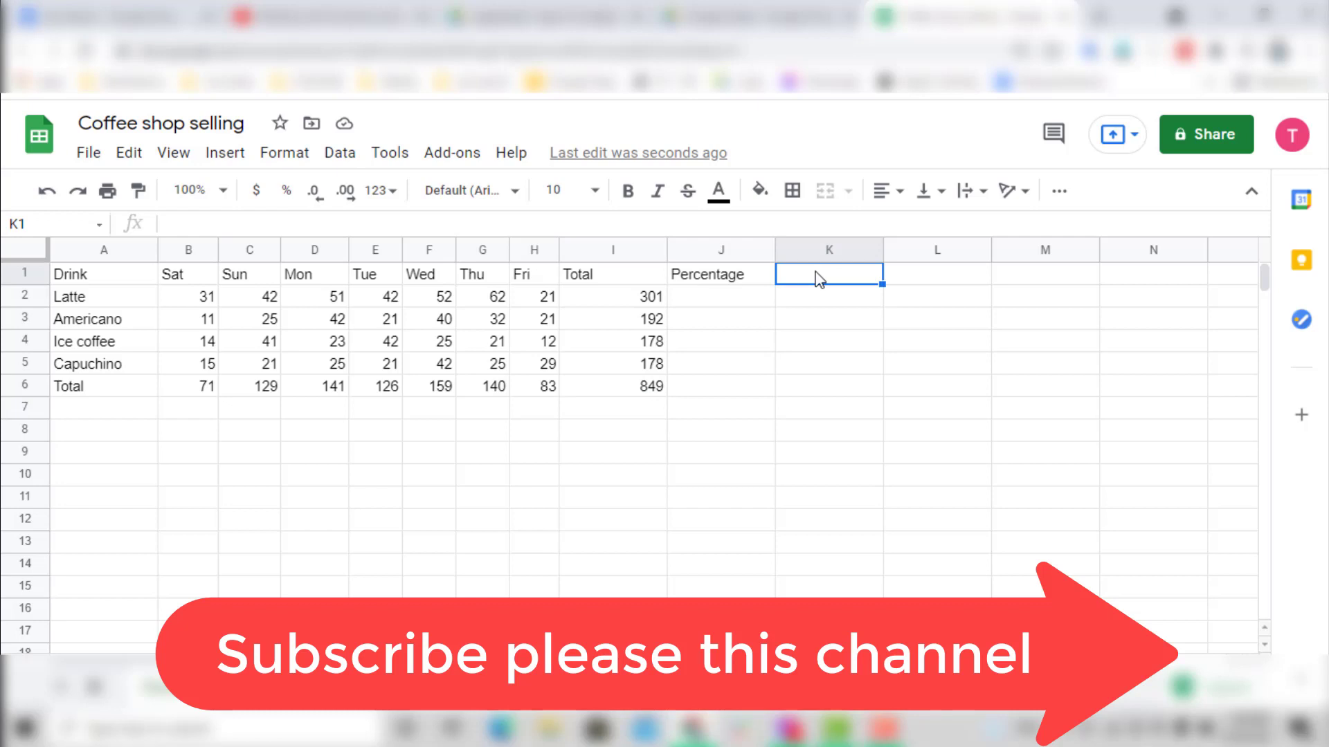
left_click(742, 286)
key("Delete")
type("Average")
key("Tab")
type("P")
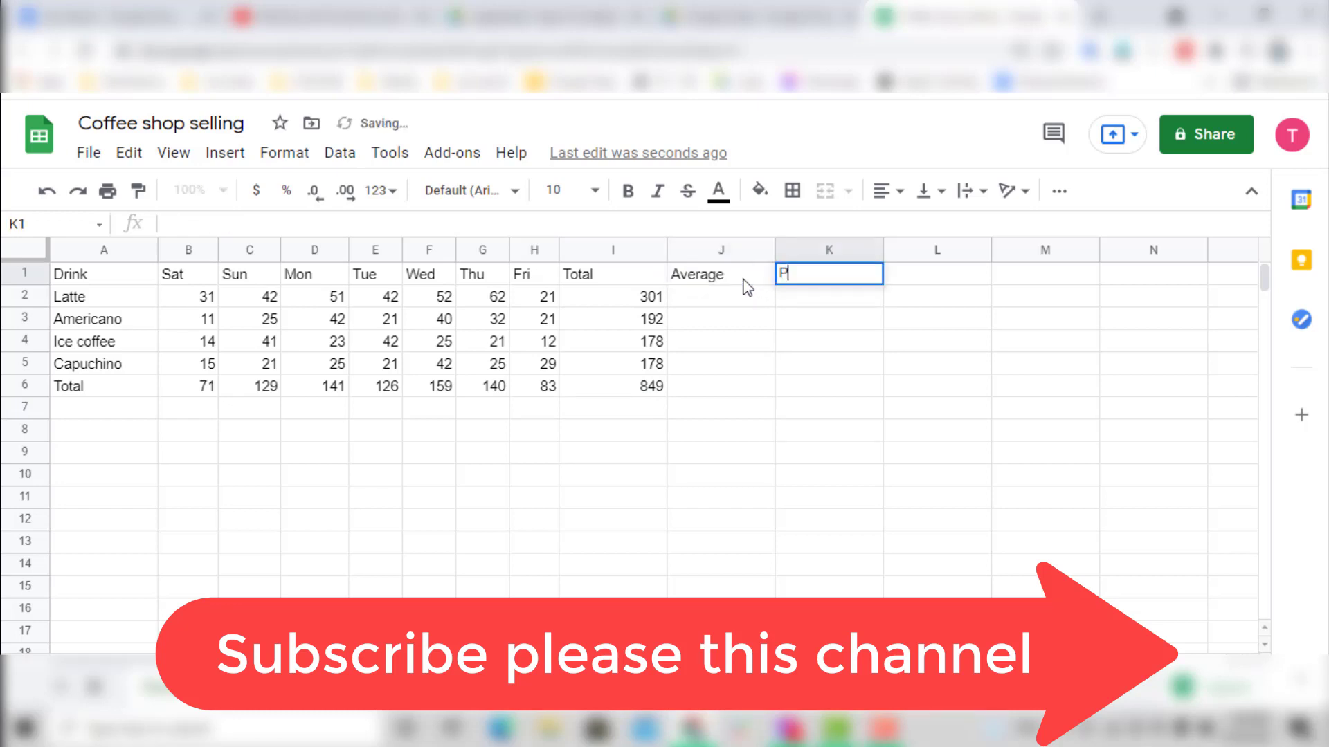
type("ercentage")
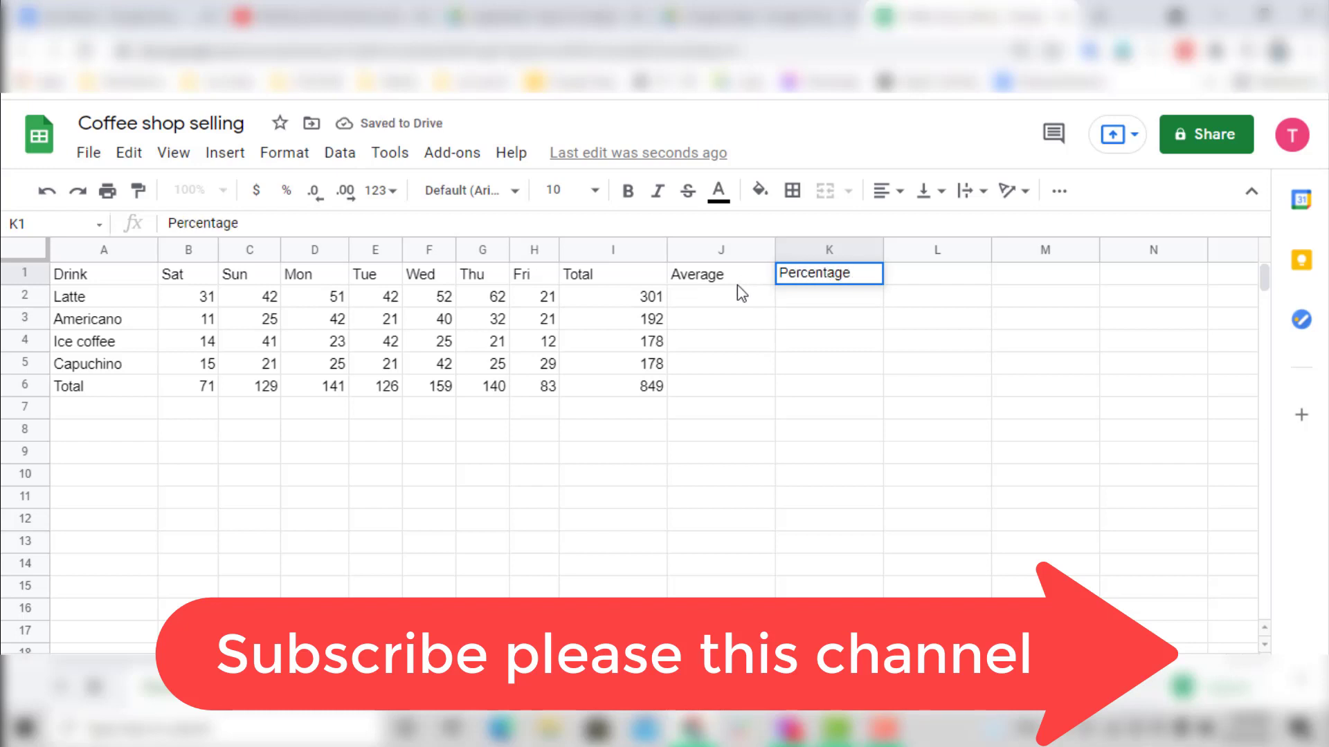